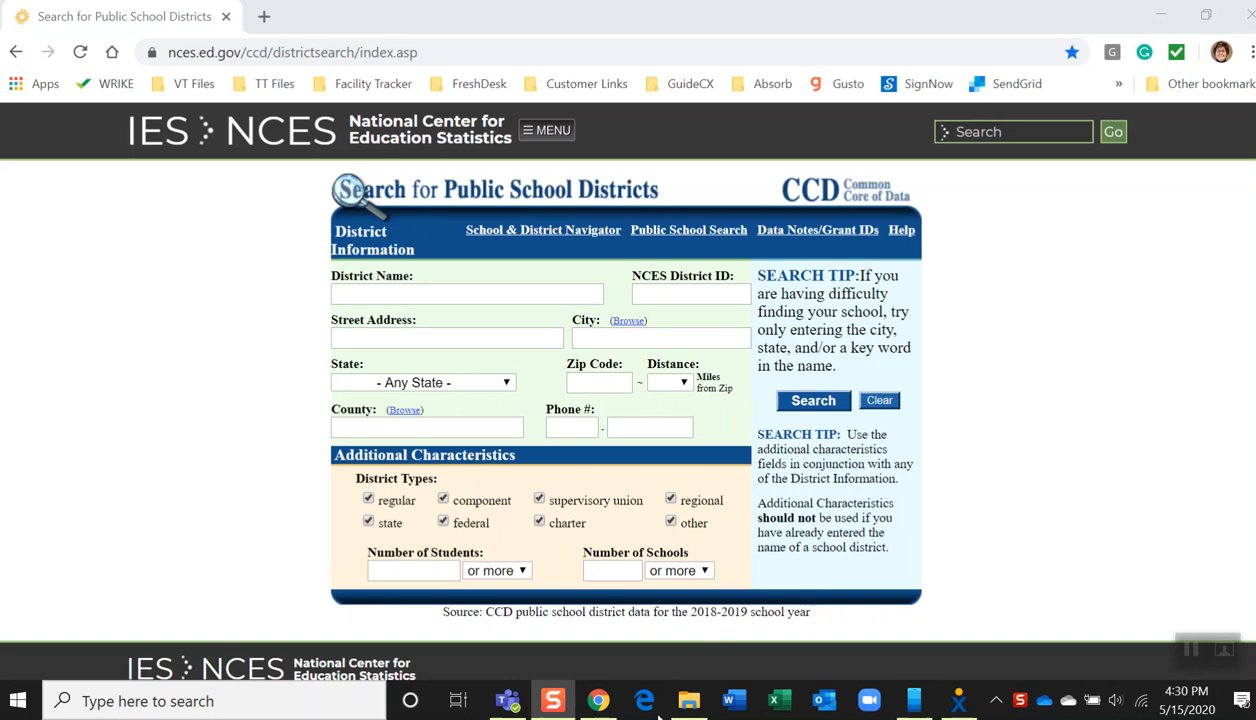
Search for public school districts named Syracuse in New York and open the Syracuse City School District record
left_click(367, 295)
type("Syracuse")
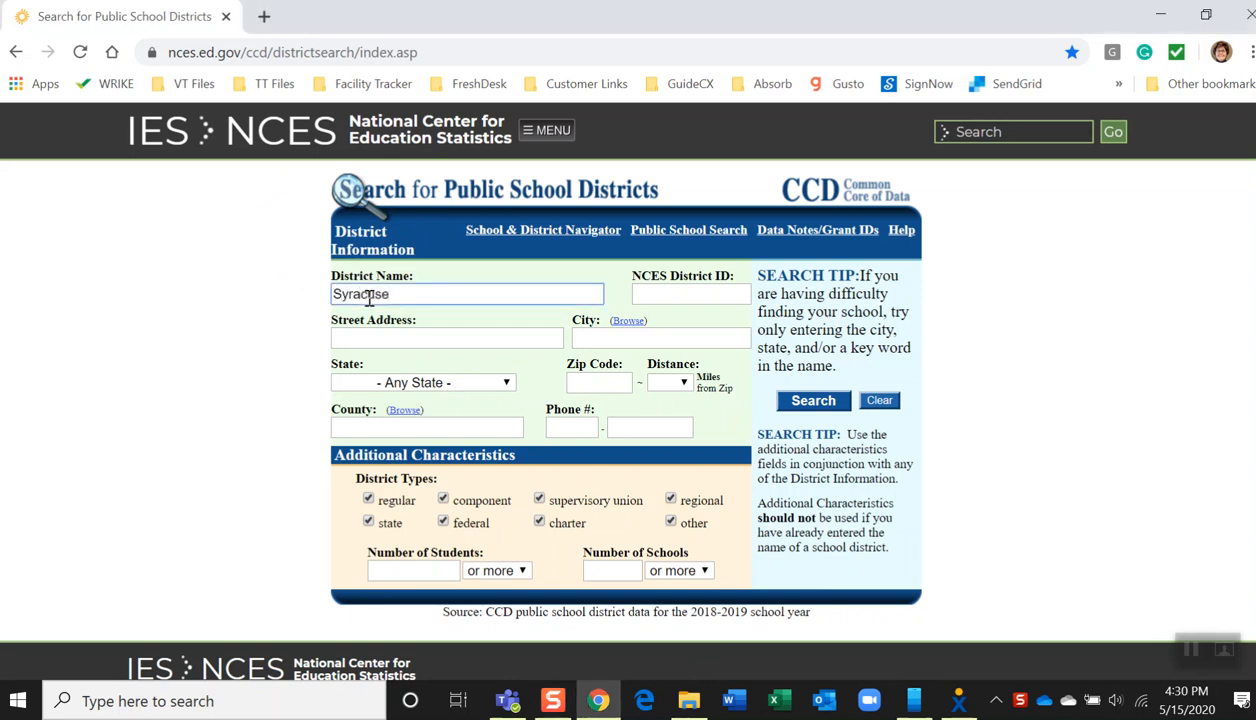
left_click(455, 383)
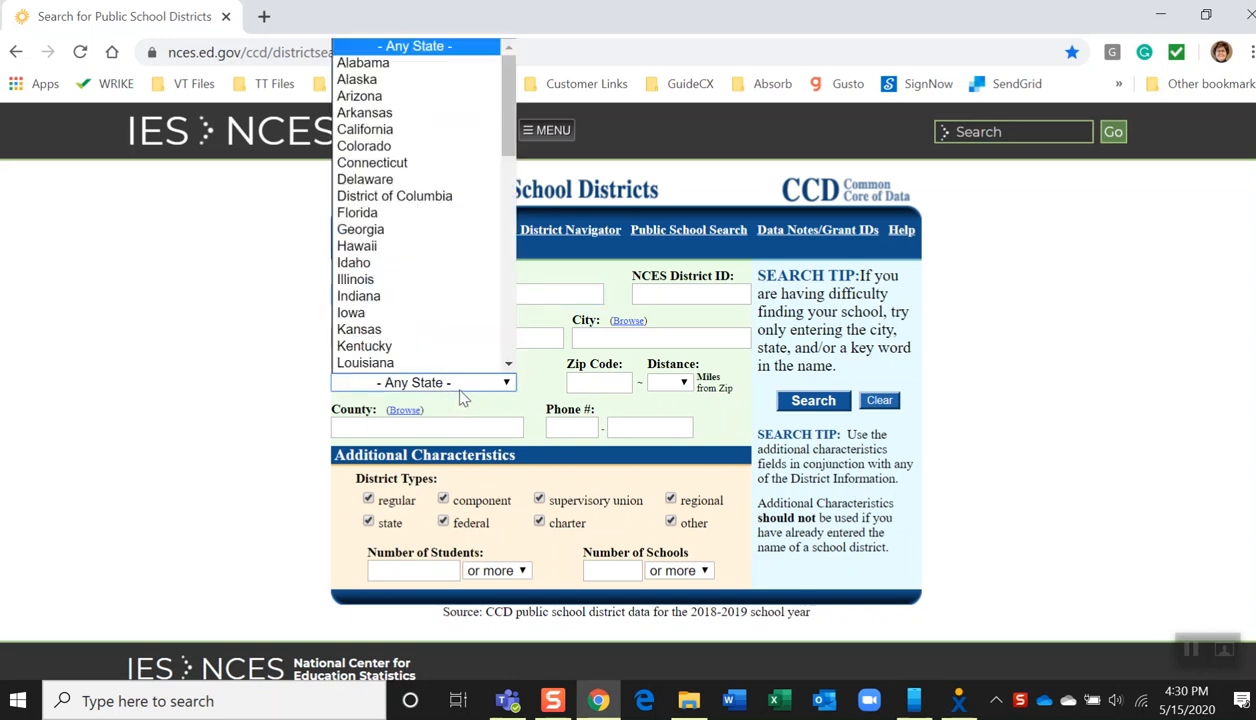
scroll(500, 310, "down", 5)
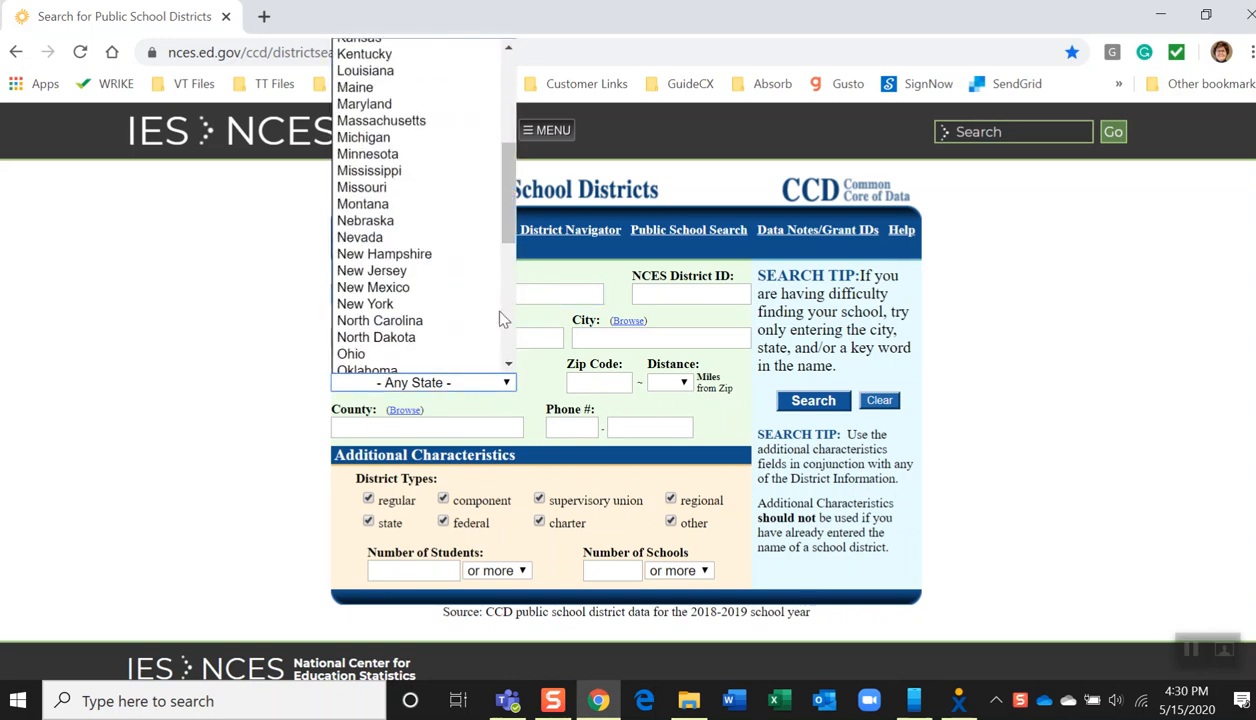
left_click(412, 305)
left_click(810, 401)
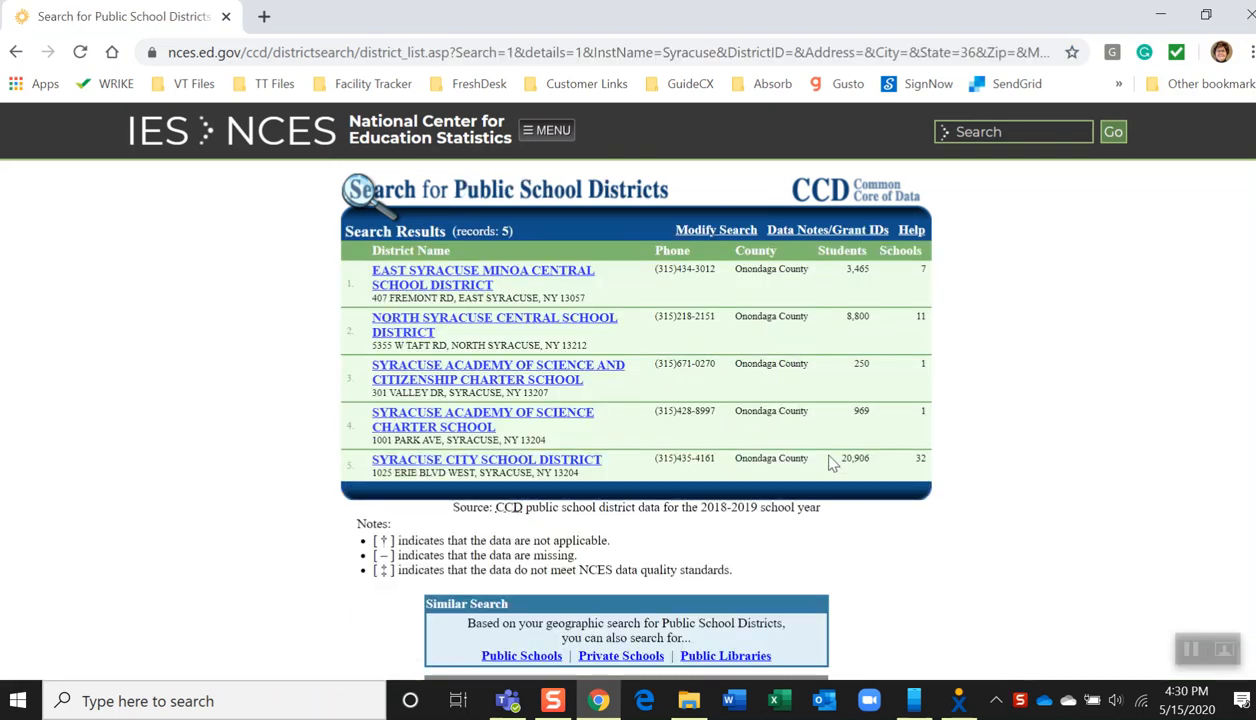
left_click(482, 462)
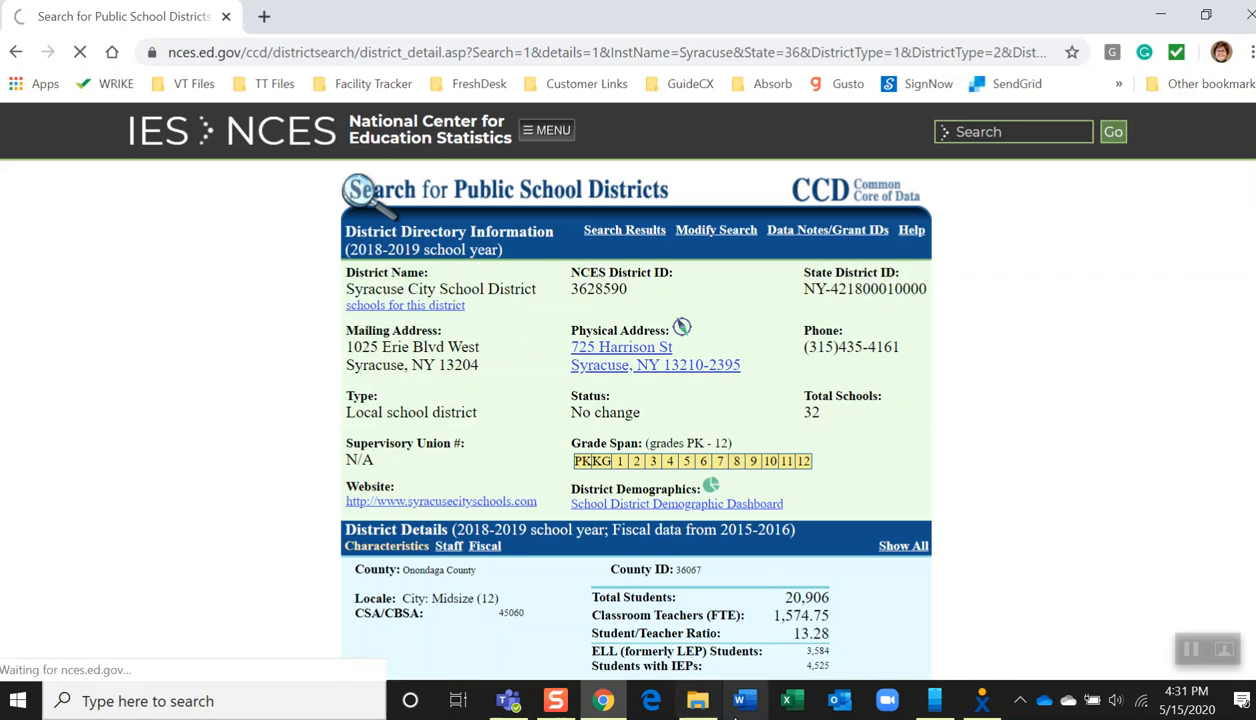
Open the downloaded ncesdata_5A6A7D11 spreadsheet from File Explorer in Excel despite the file format warning
left_click(697, 701)
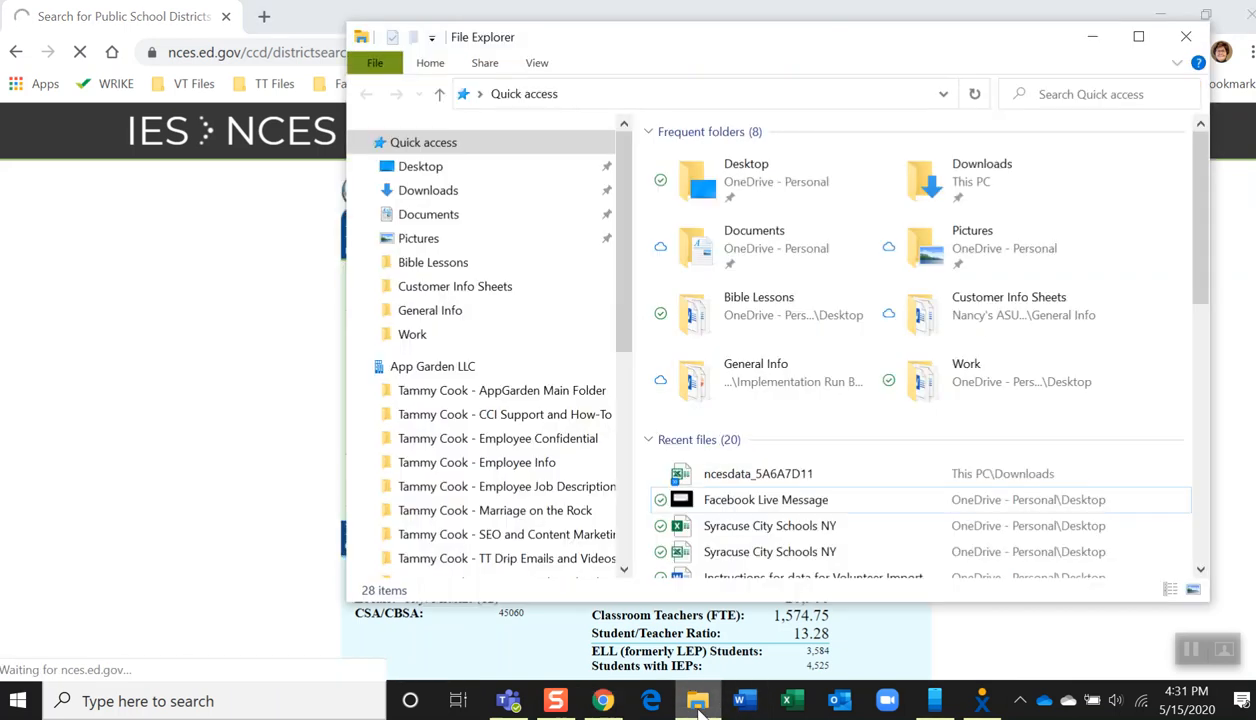
double_click(742, 477)
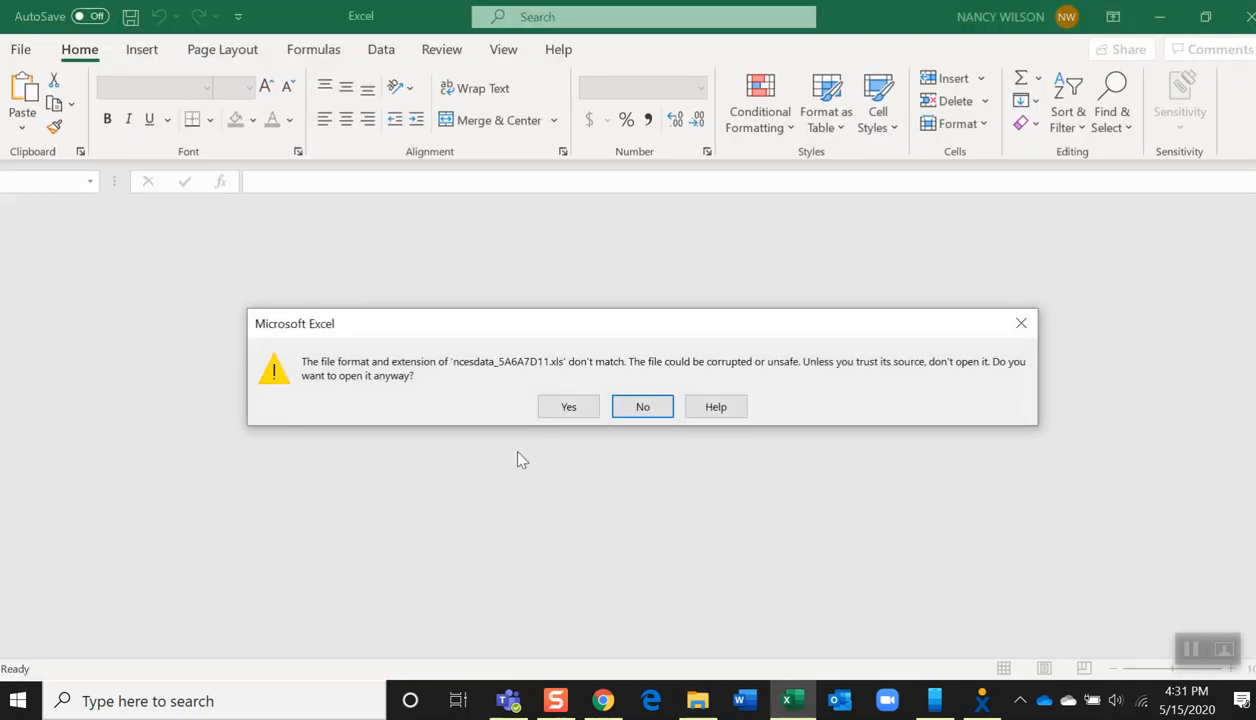
left_click(568, 409)
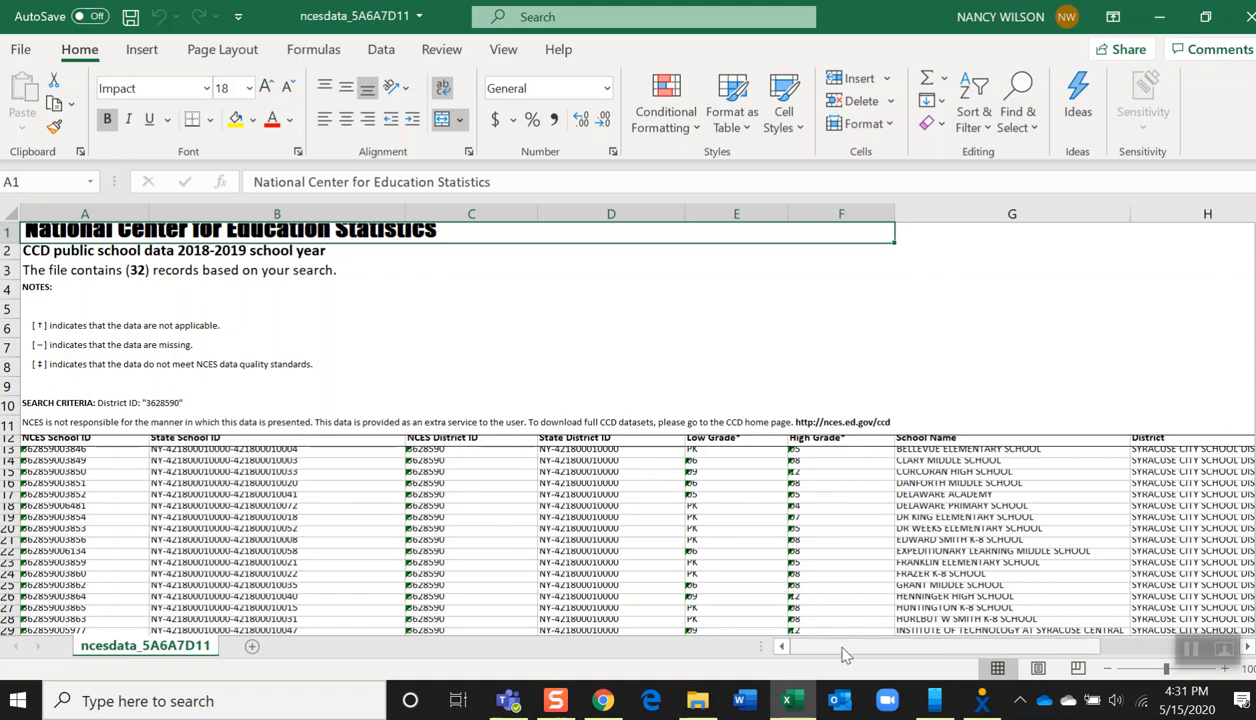
scroll(843, 653, "right", 3)
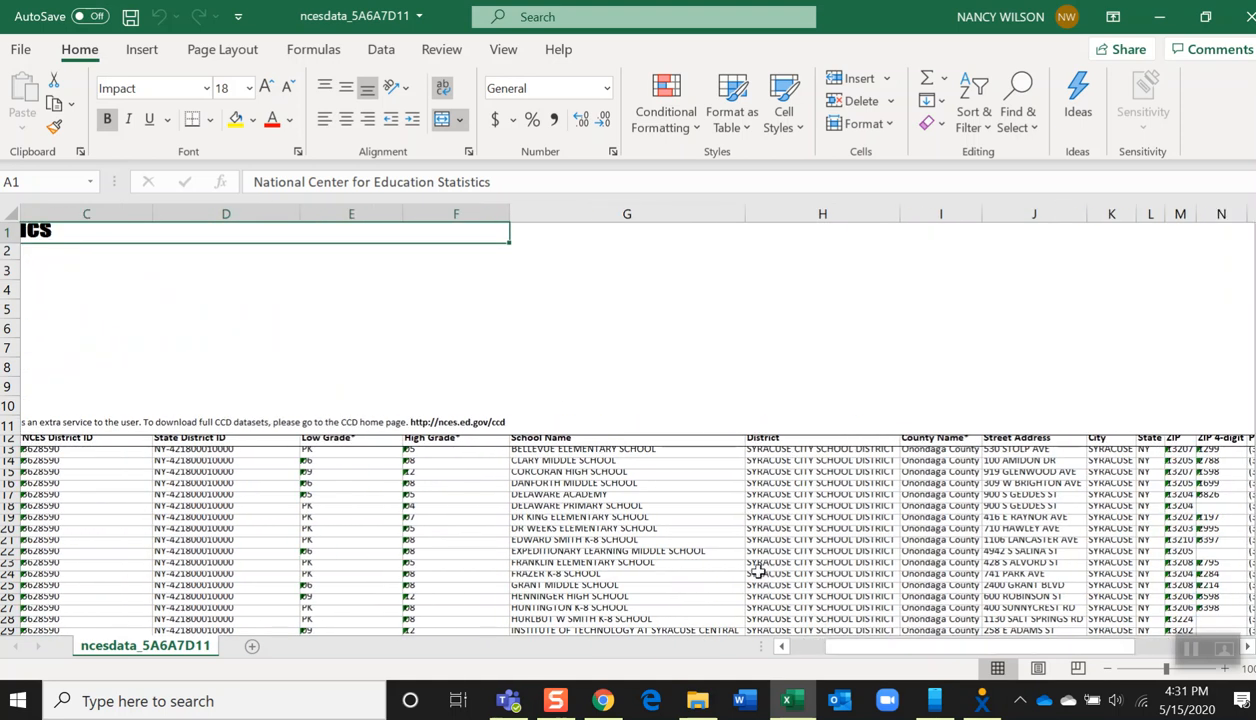
left_click_drag(560, 440, 980, 590)
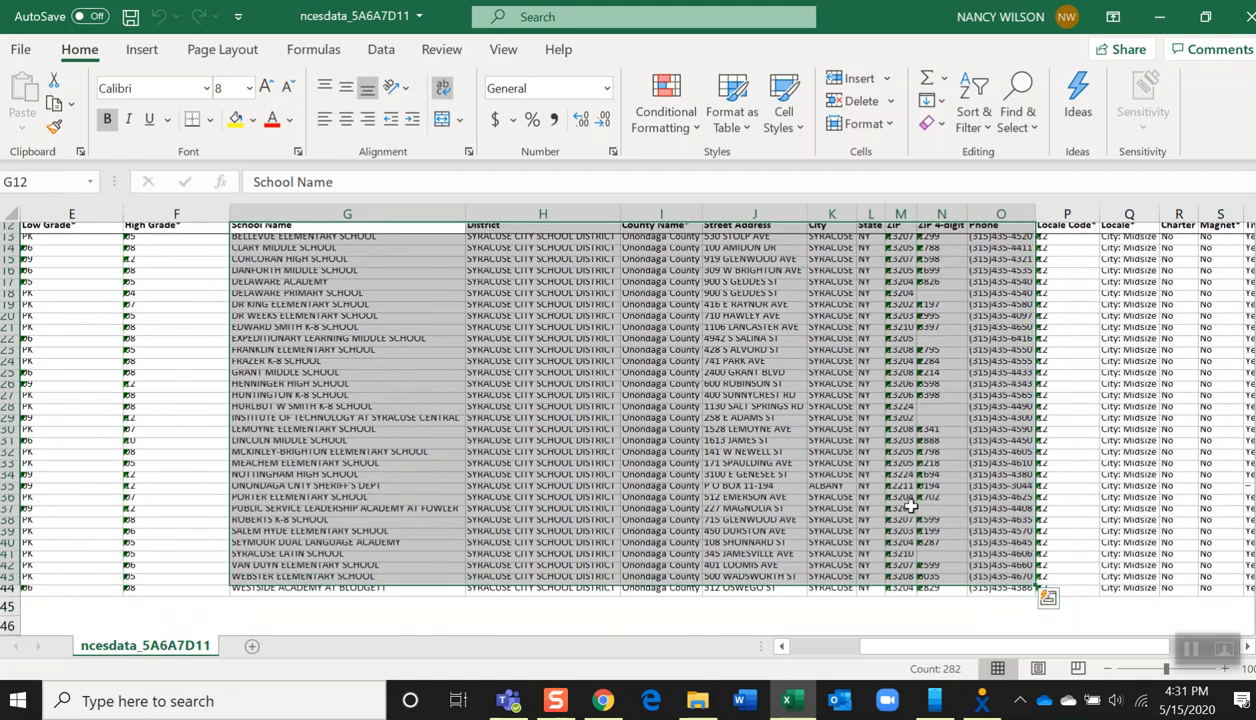
left_click(988, 604)
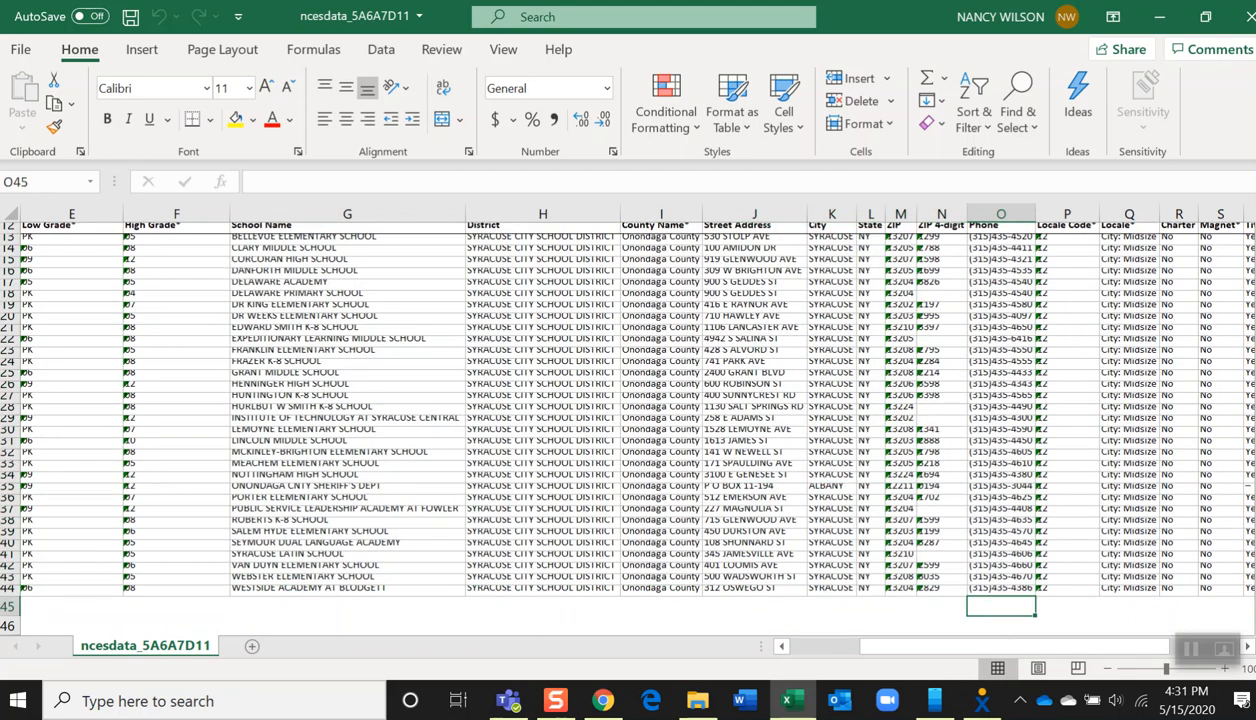
Copy the school data from the School Name through Phone columns, including the header row
scroll(624, 433, "up", 4)
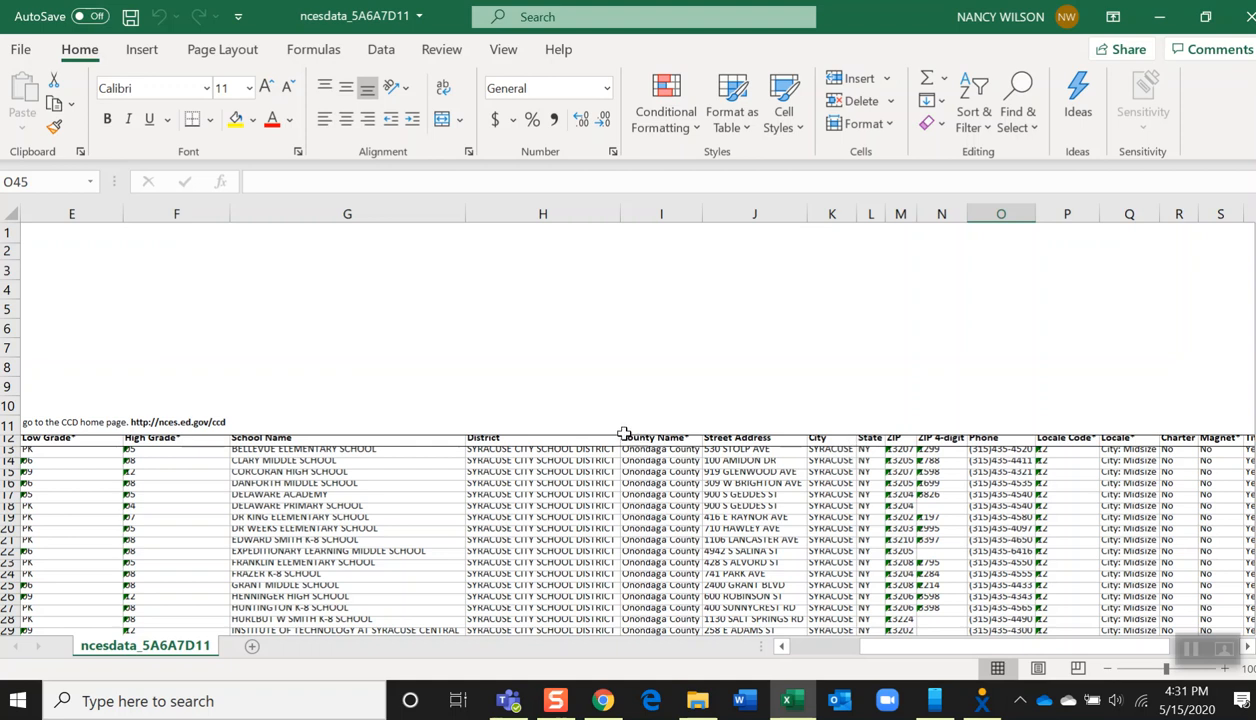
left_click(333, 440)
left_click_drag(333, 440, 803, 575)
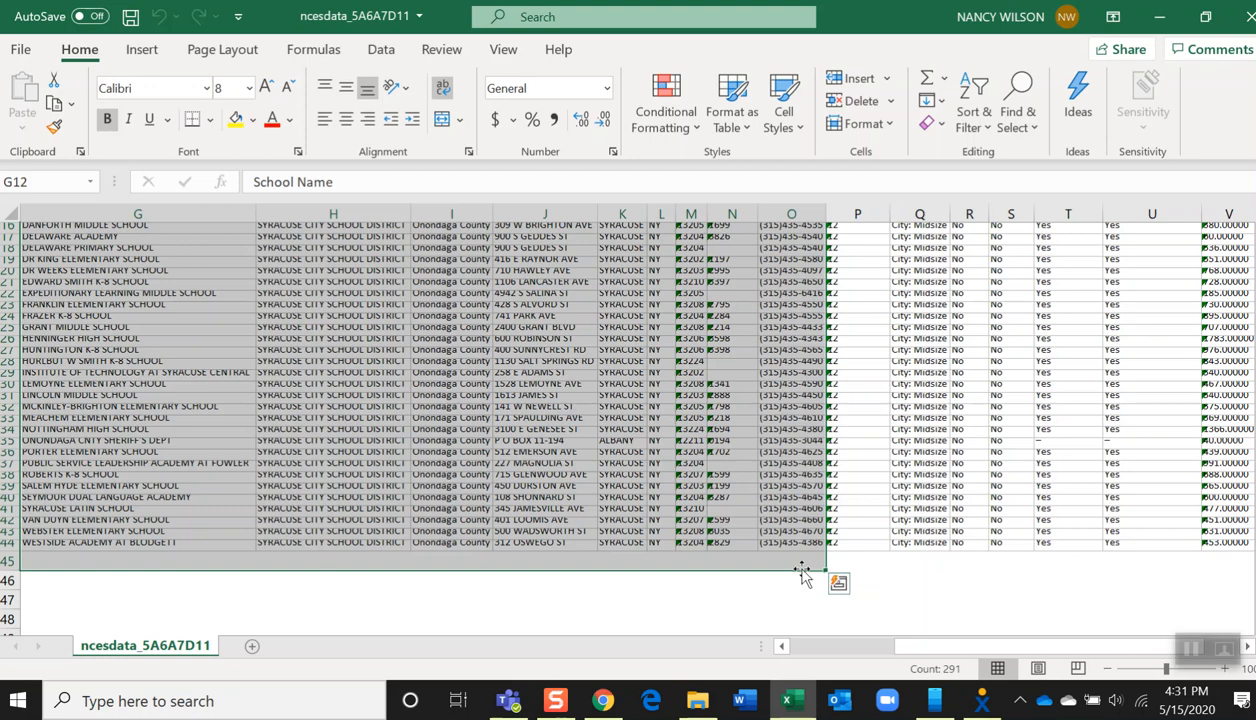
key("ctrl+c")
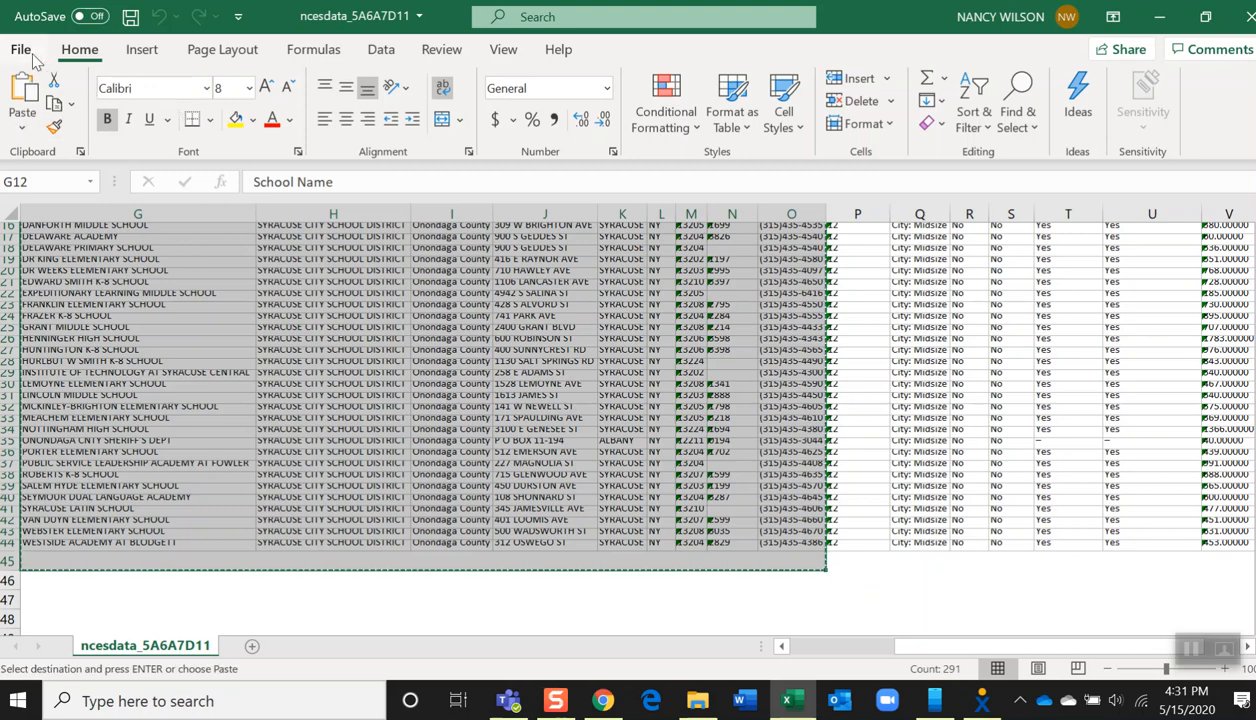
Create a blank workbook and paste the copied school data into it
left_click(24, 52)
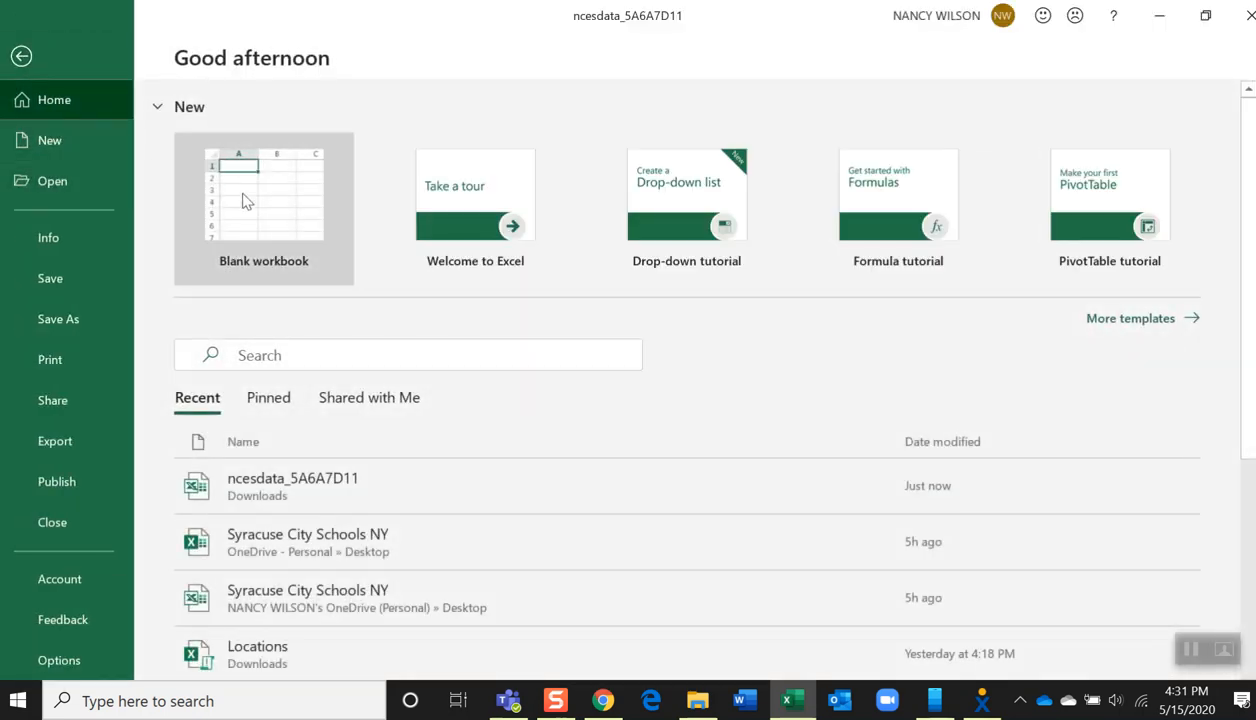
left_click(242, 193)
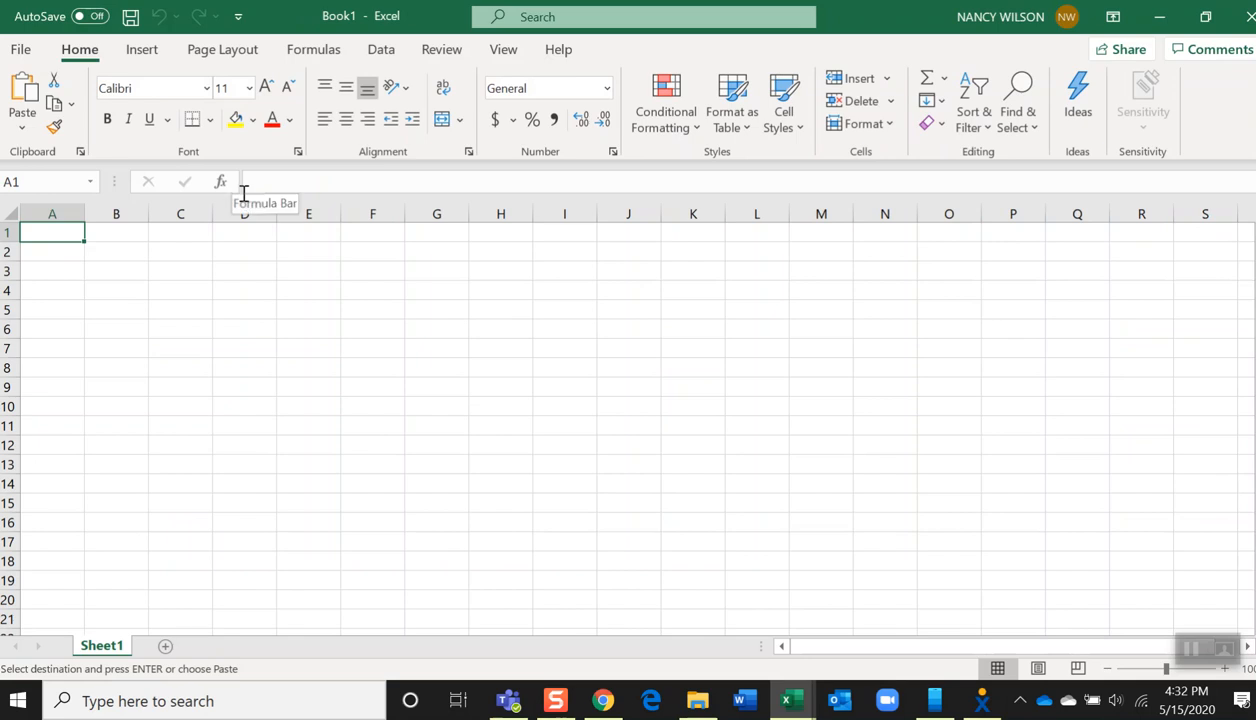
key("ctrl+v")
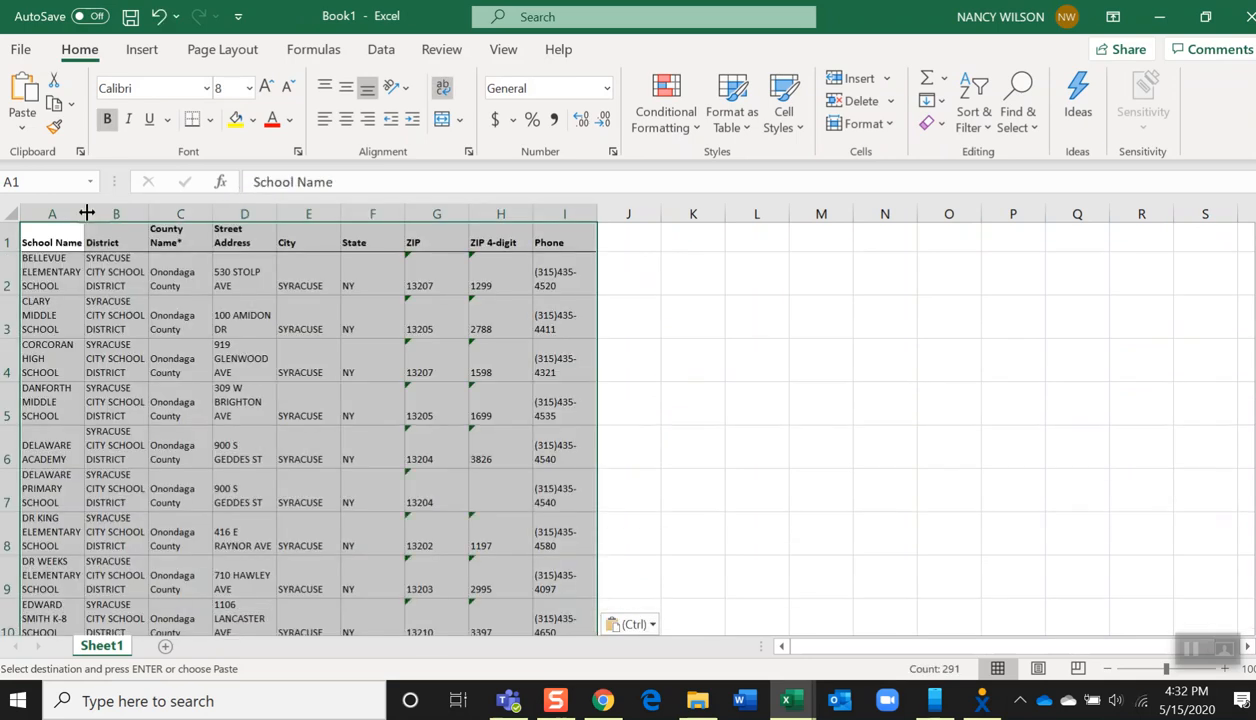
key("ctrl")
key("Escape")
Convert the pasted data into a table whose first row holds the headers
left_click(251, 391)
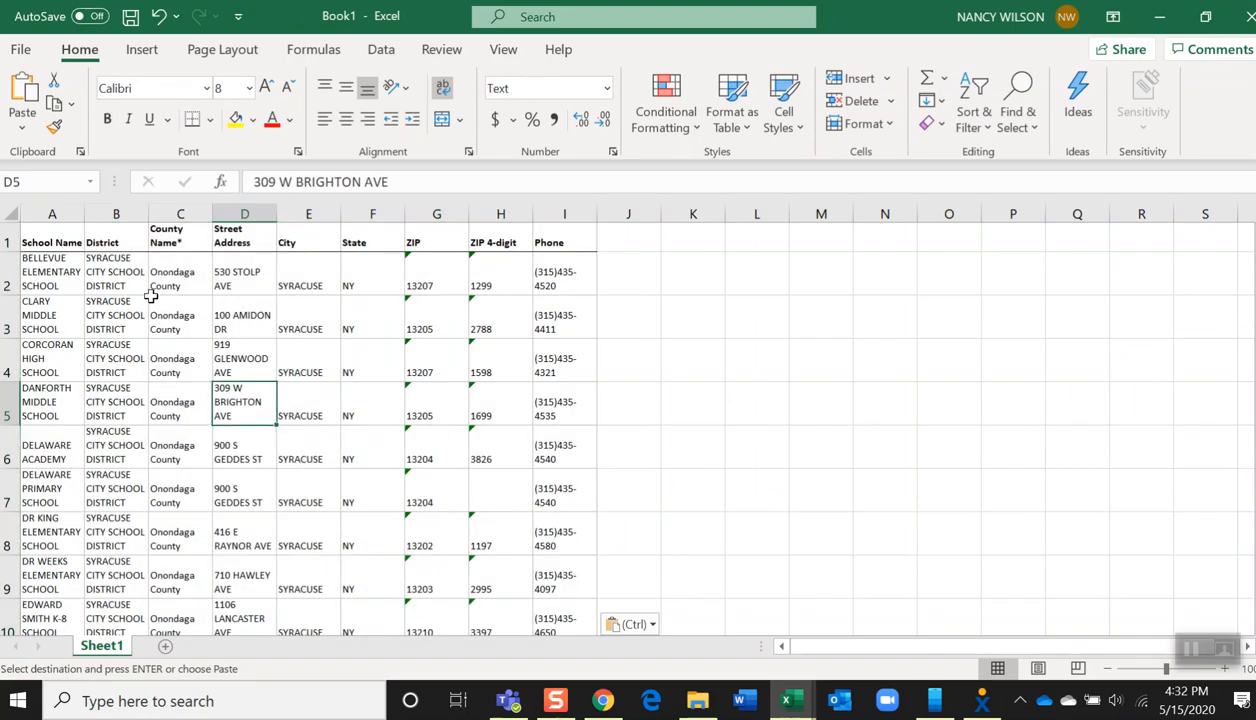
left_click(45, 278)
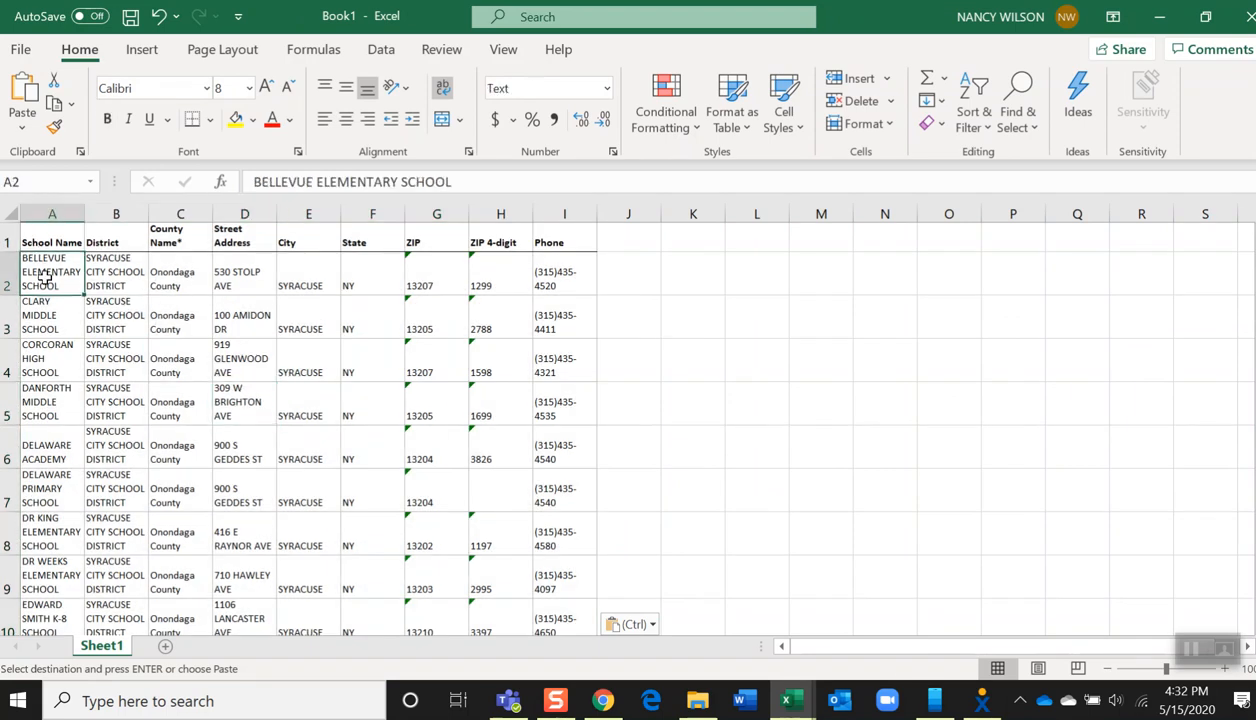
left_click(141, 50)
left_click(164, 106)
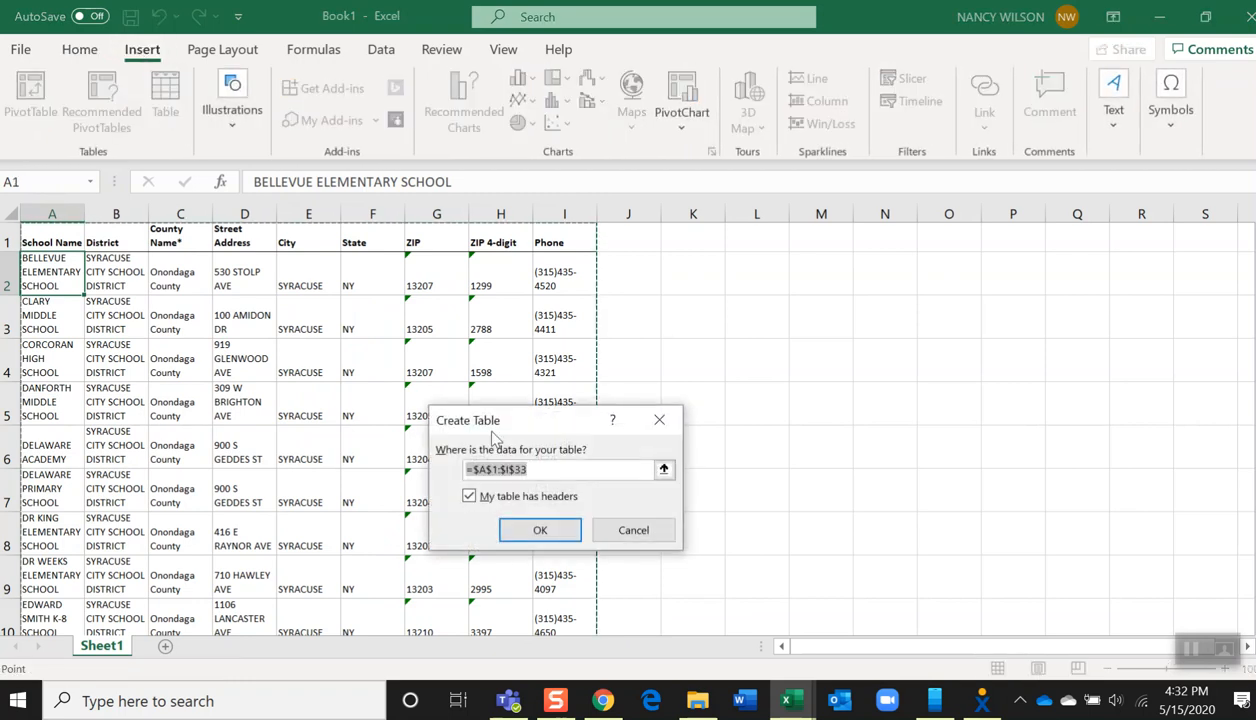
left_click(510, 528)
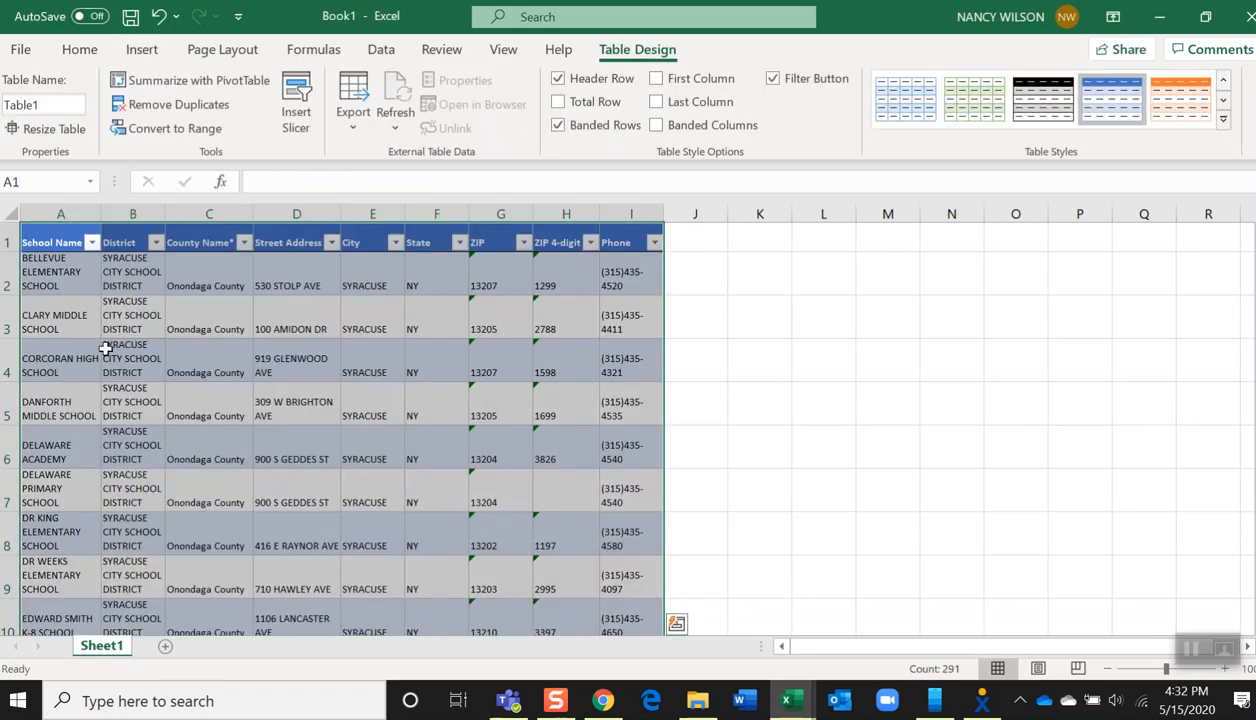
Rename the table SiteList and widen the School Name column
left_click(45, 106)
type("SiteList")
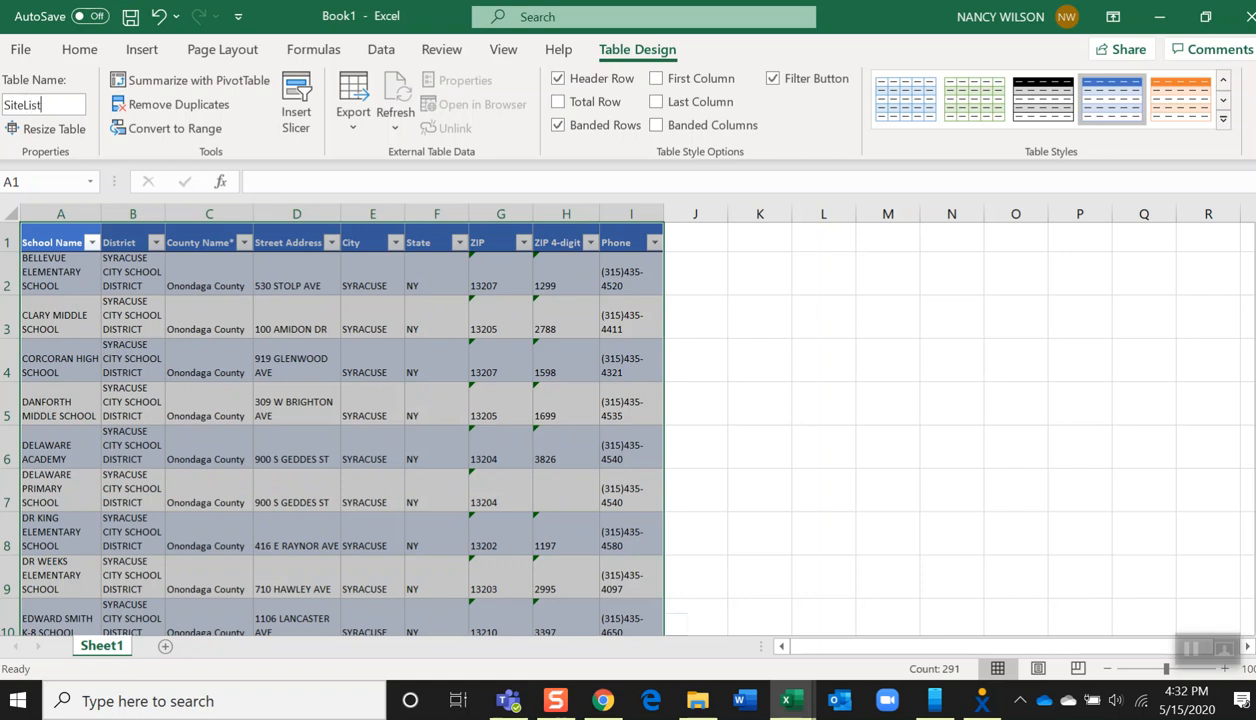
left_click(386, 390)
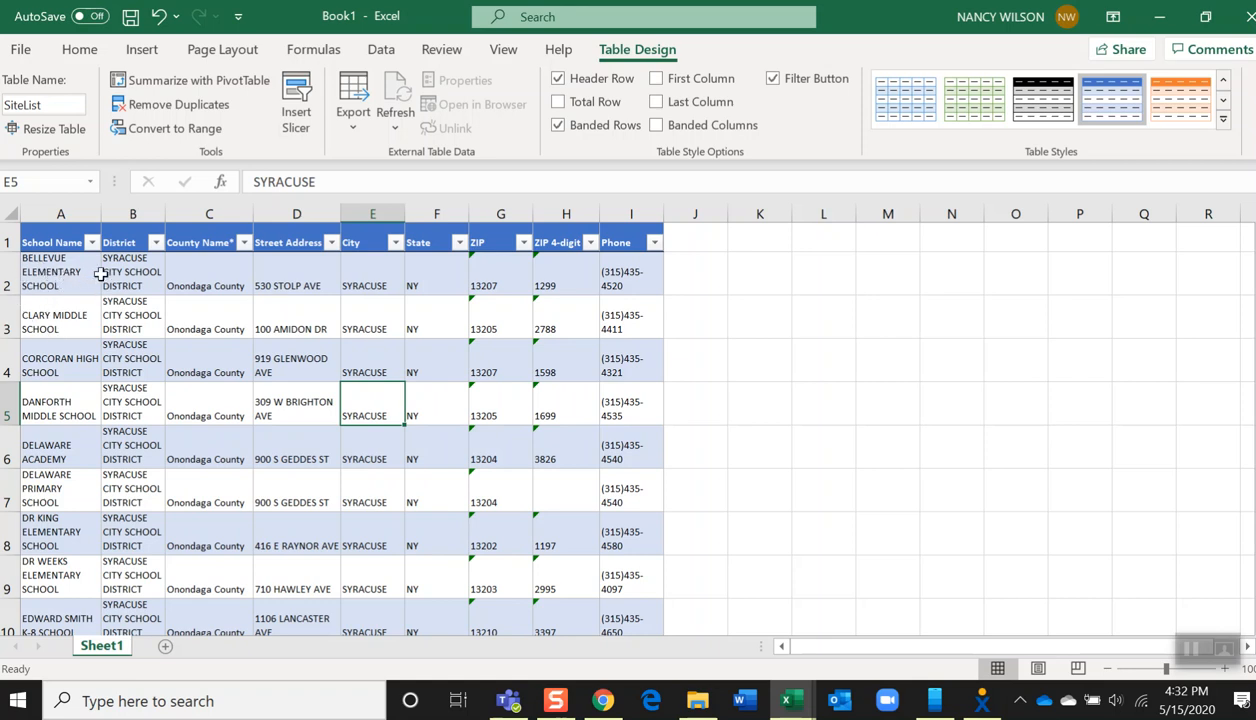
left_click_drag(96, 215, 118, 216)
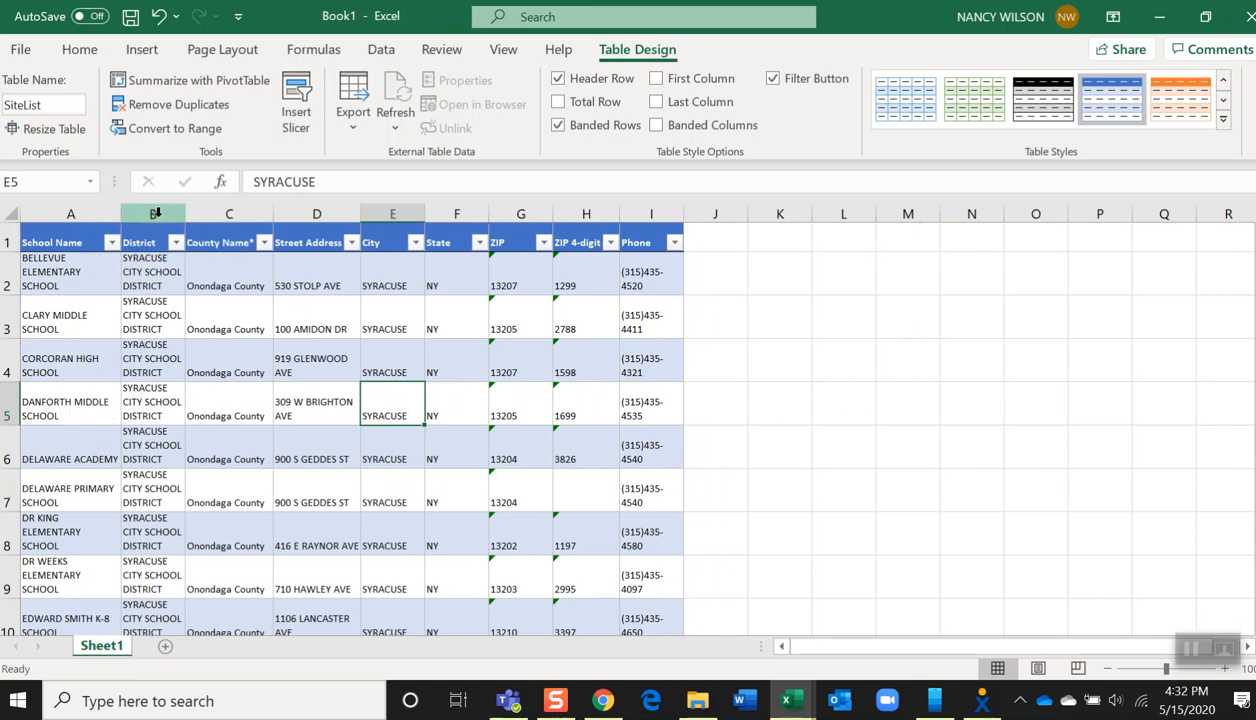
Delete the District and County Name columns from the table
left_click_drag(157, 213, 260, 219)
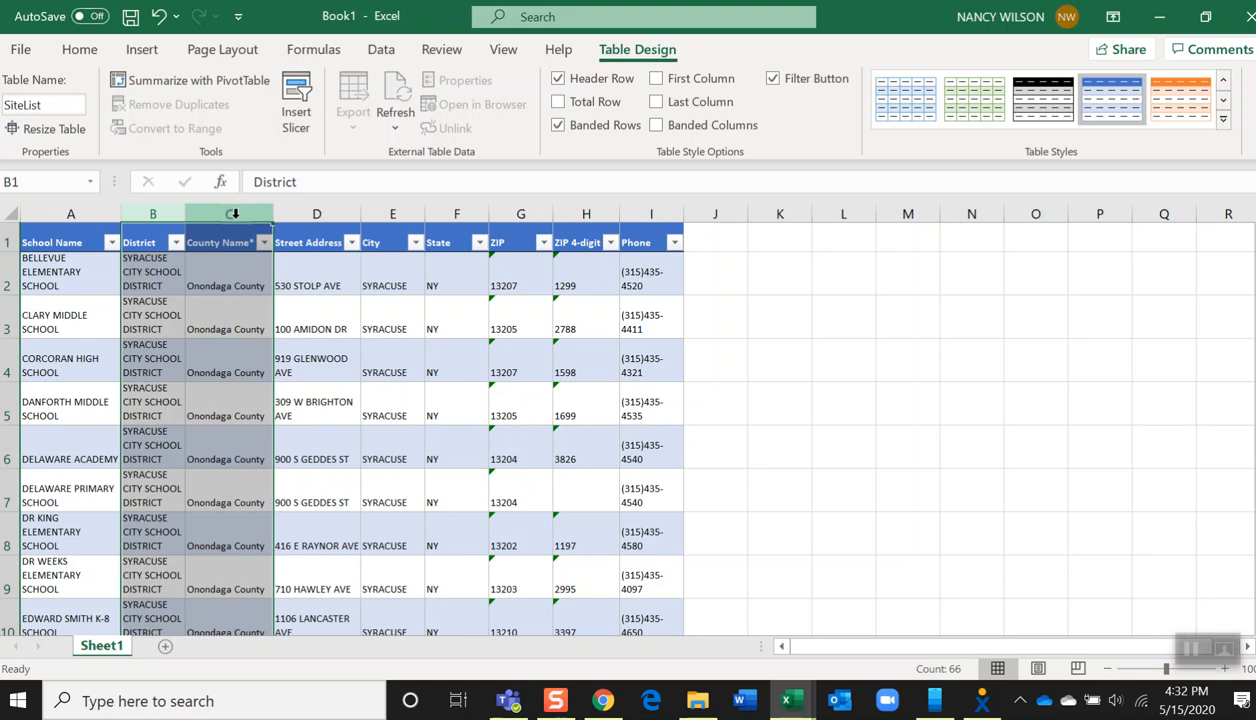
right_click(236, 213)
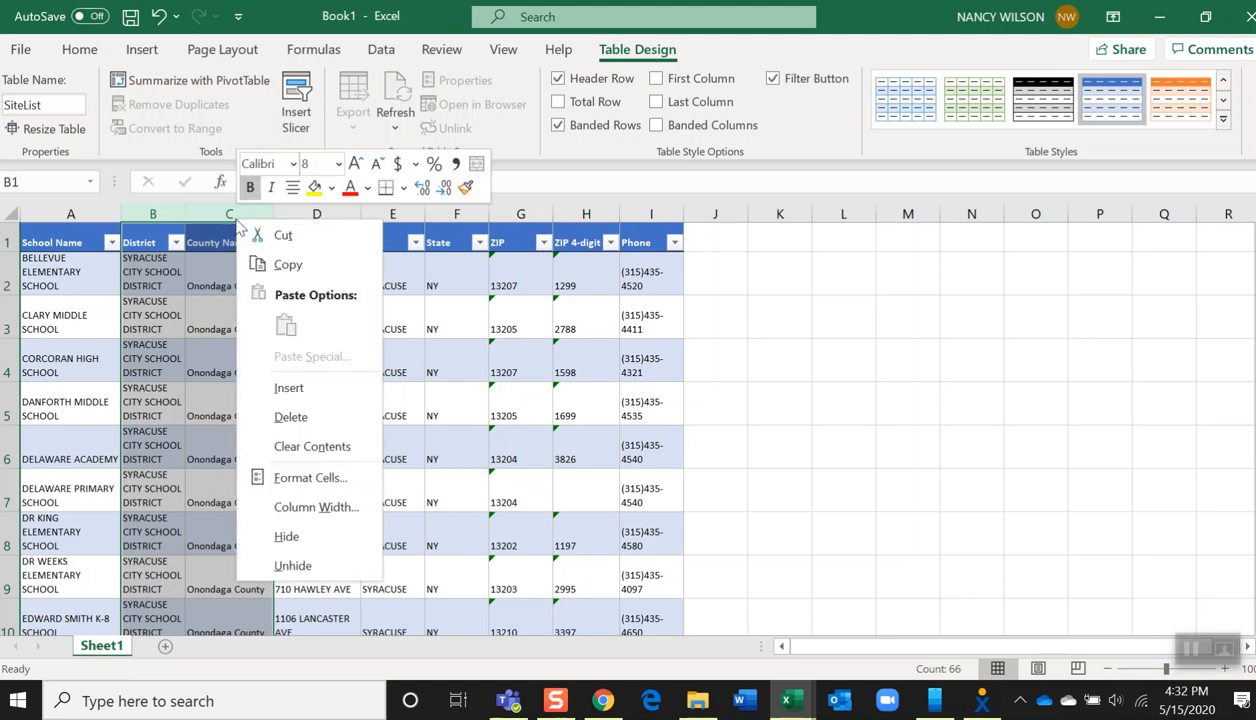
left_click(281, 416)
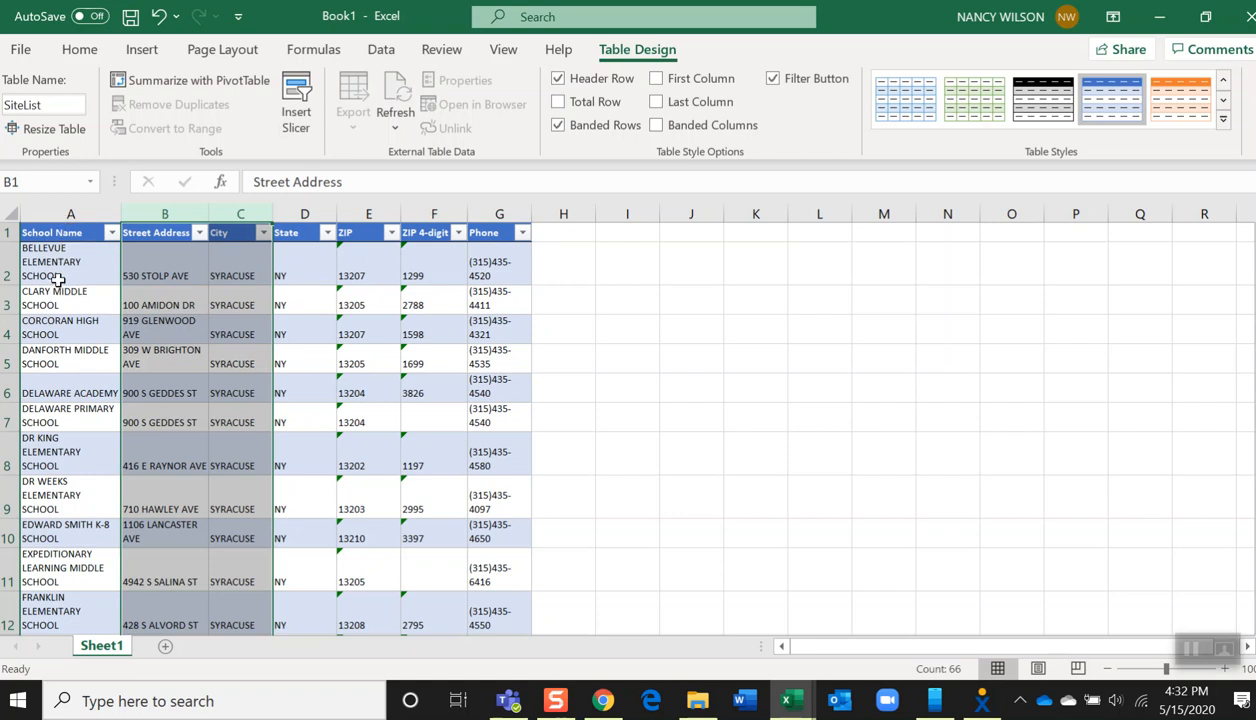
Insert a new table column before the Street Address column
left_click(155, 212)
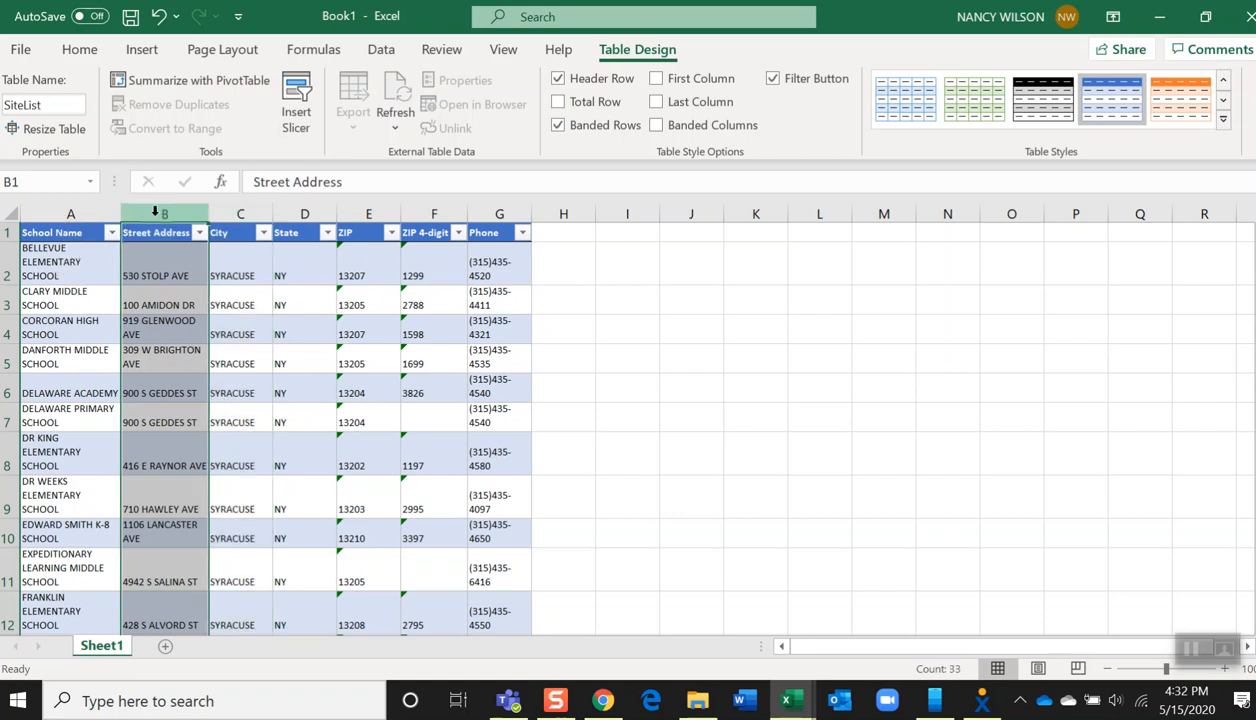
right_click(160, 214)
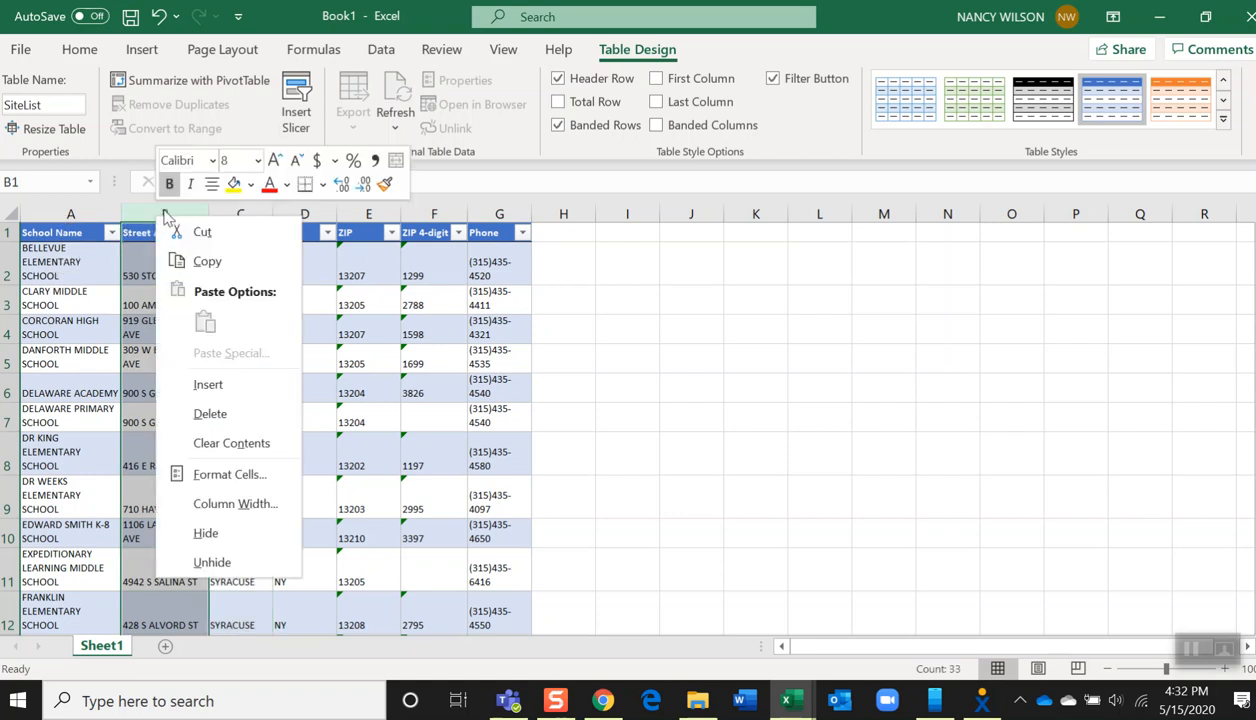
left_click(209, 383)
Set the number format of the new column's first data cell to General
left_click(170, 283)
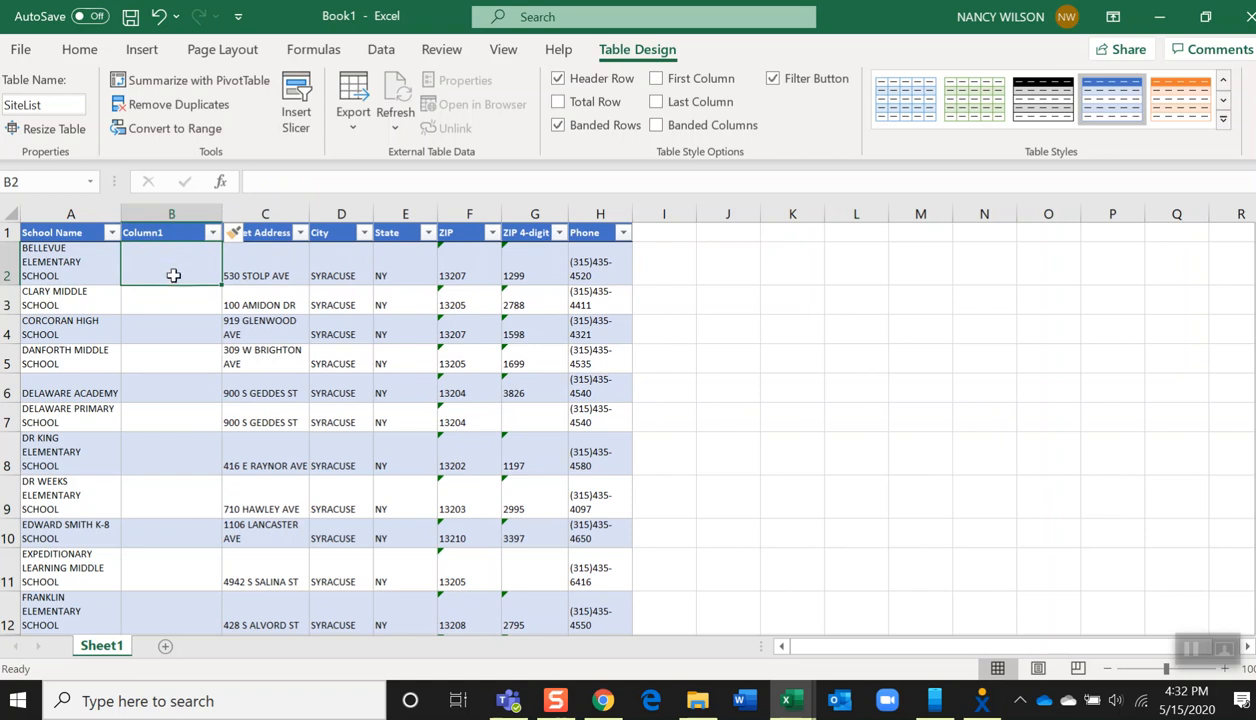
right_click(174, 272)
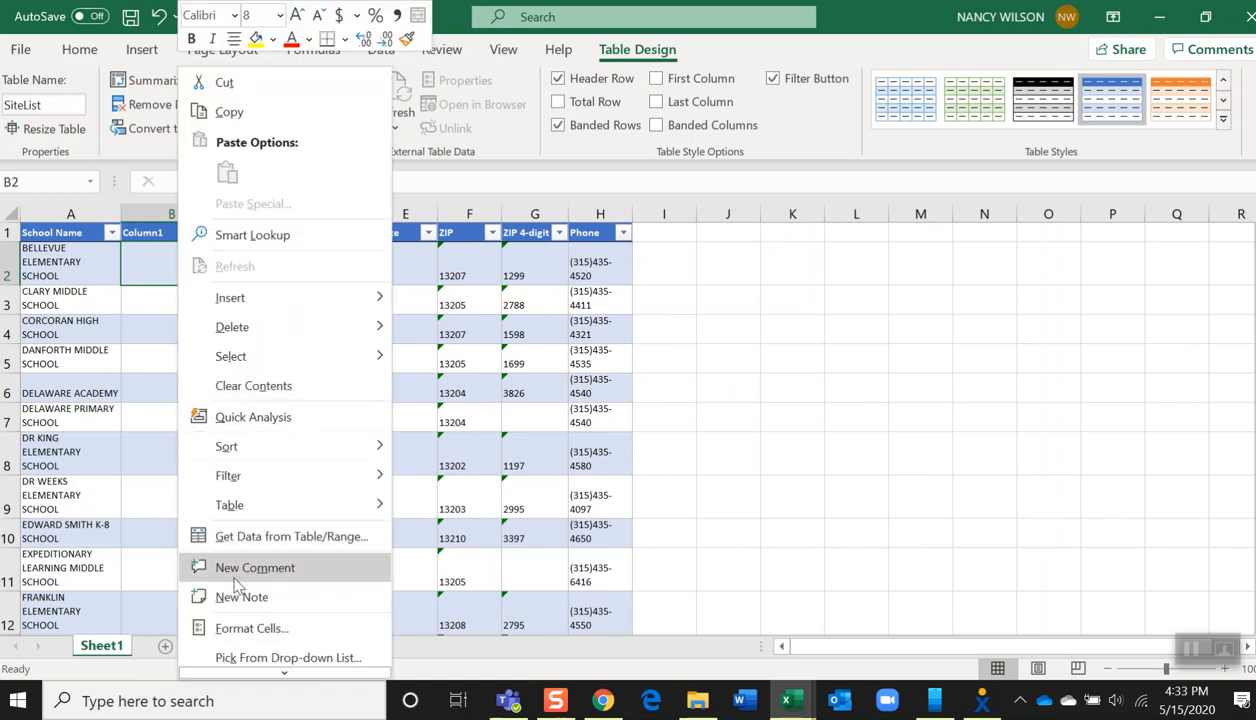
left_click(242, 627)
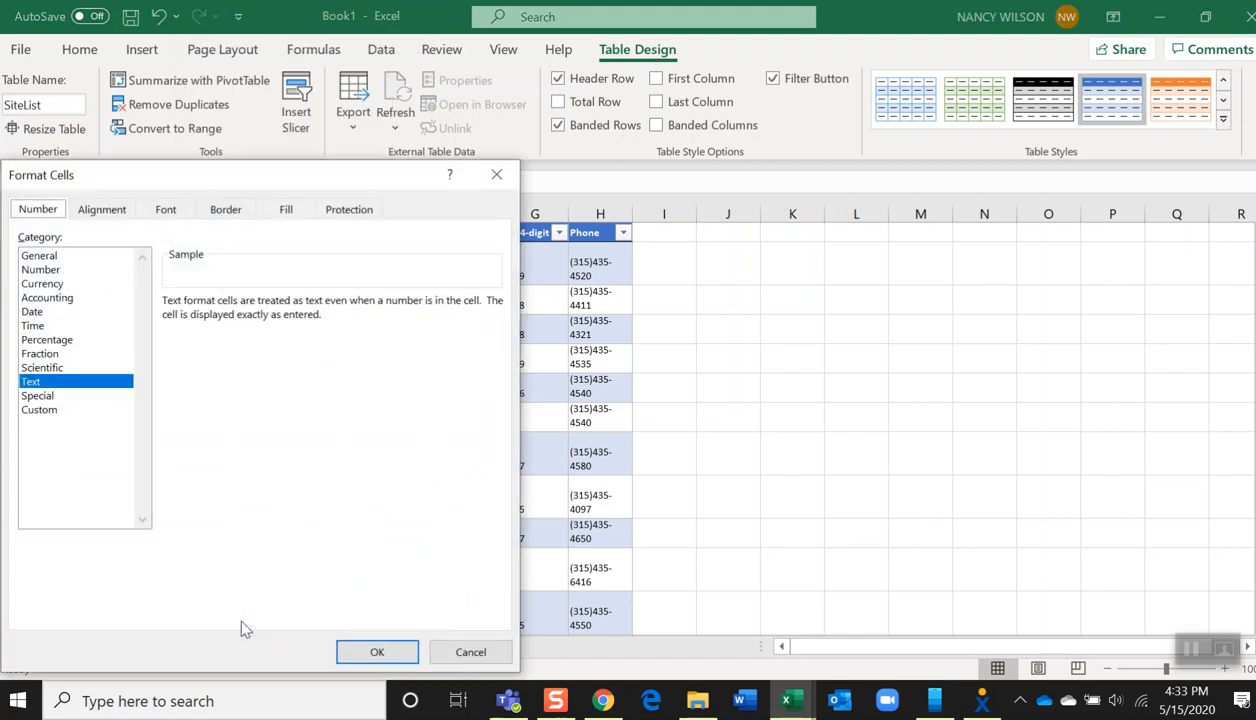
left_click(48, 259)
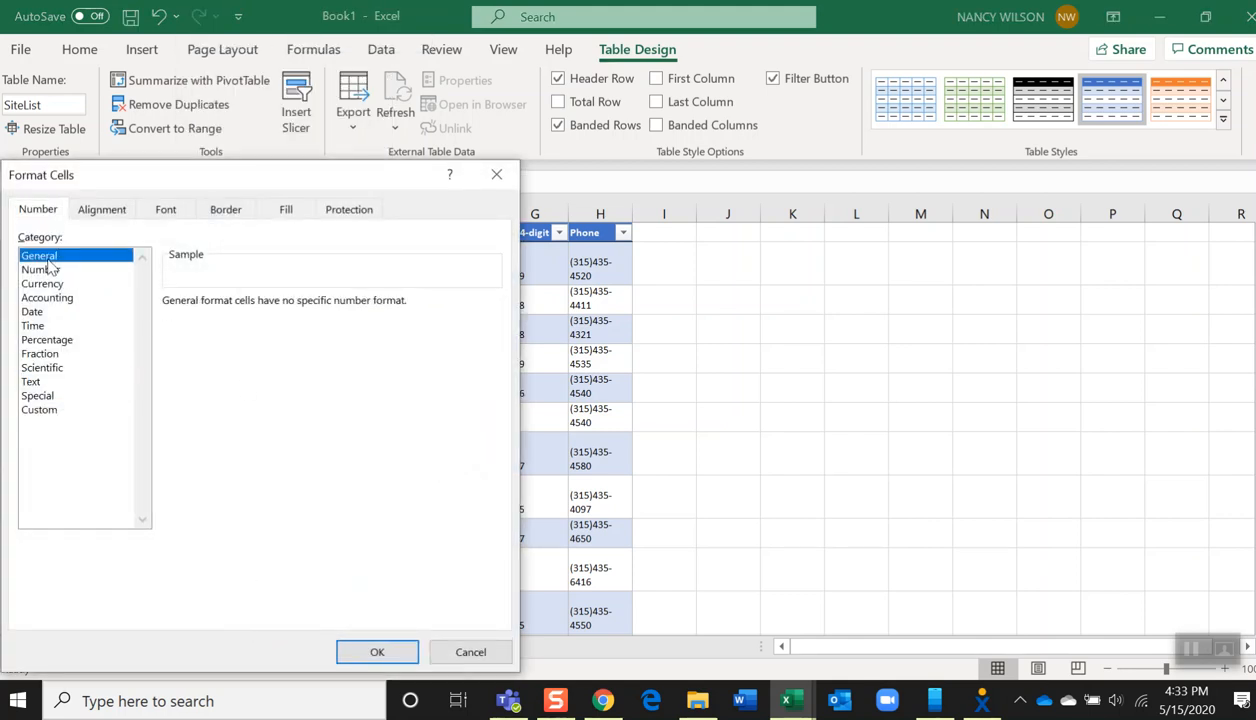
left_click(364, 656)
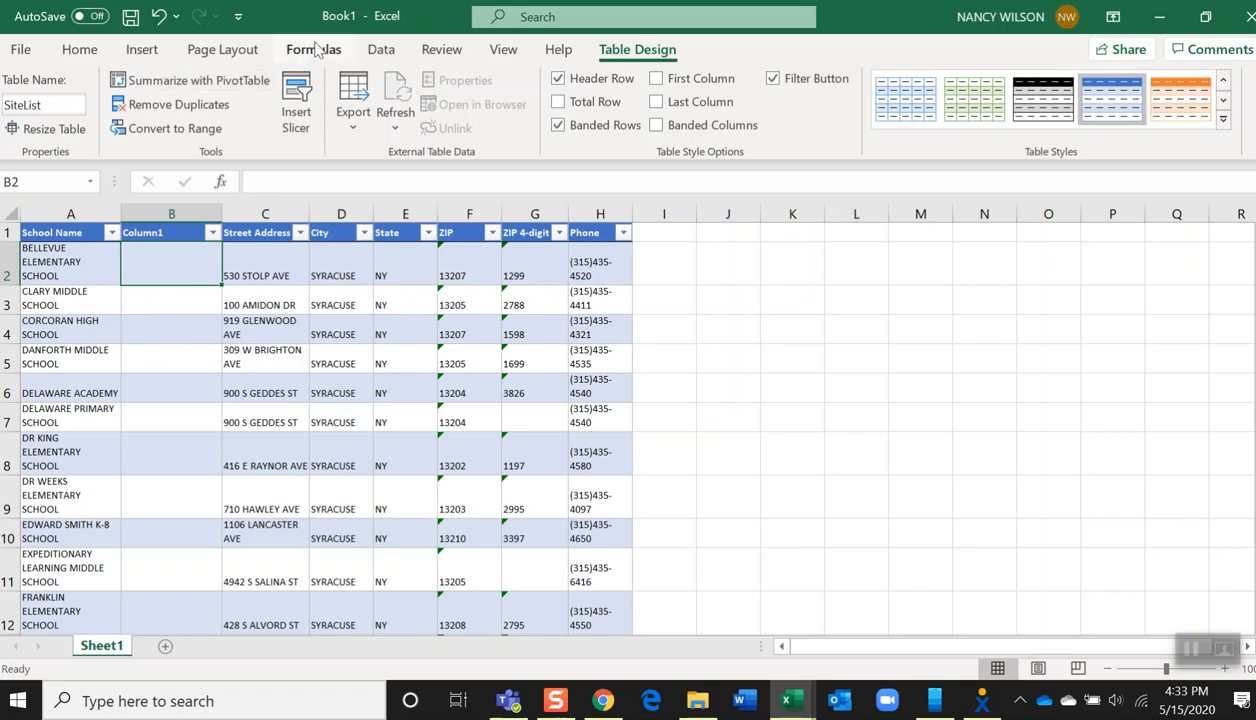
Enter a PROPER formula in the new column's first cell that converts the School Name to proper case
left_click(314, 50)
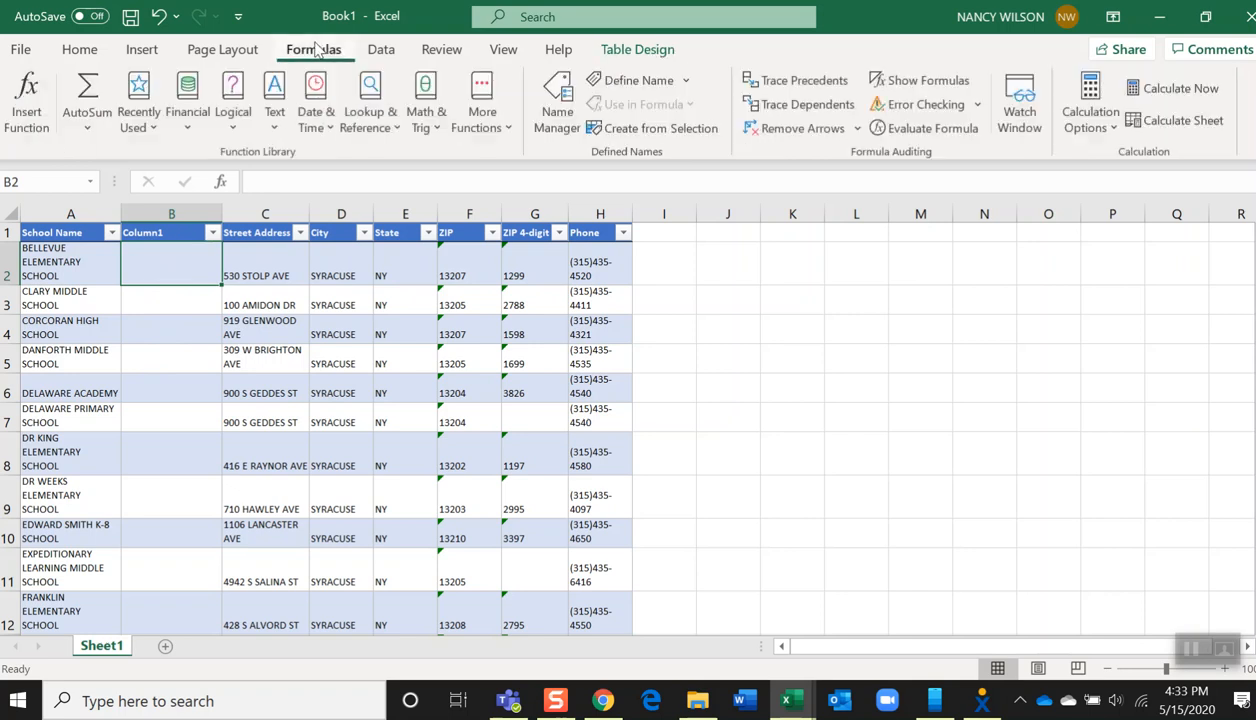
left_click(275, 118)
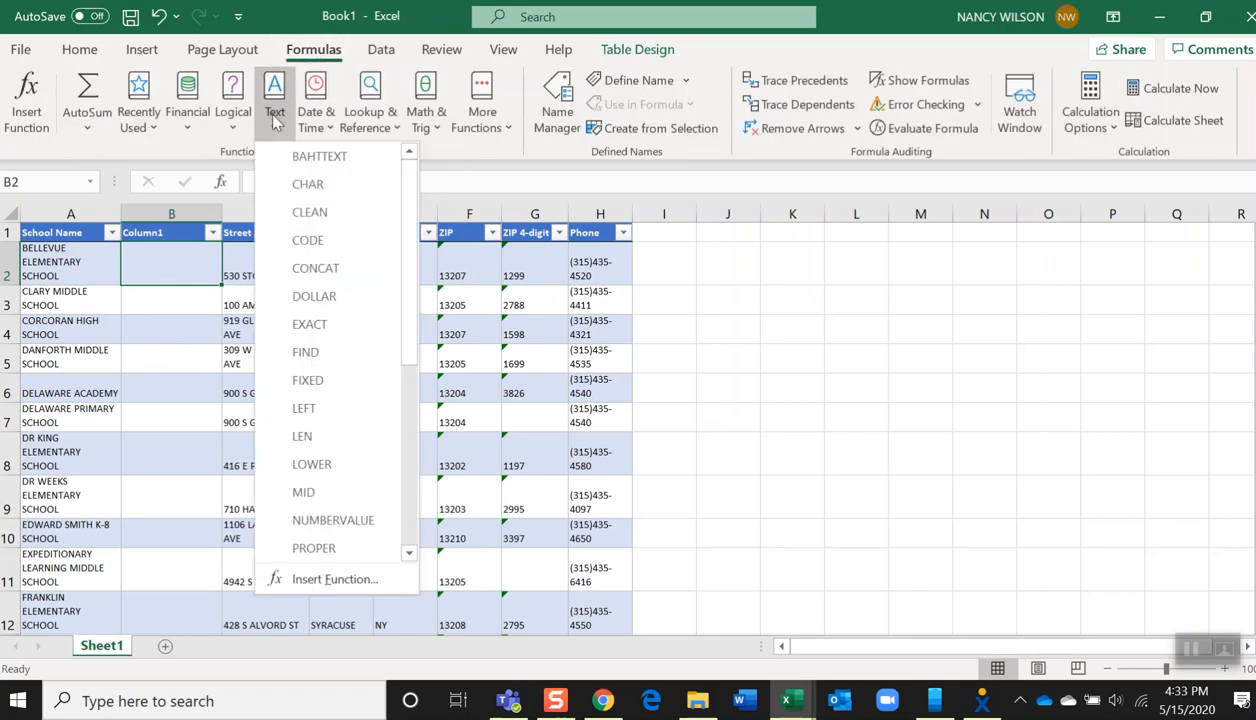
left_click(318, 548)
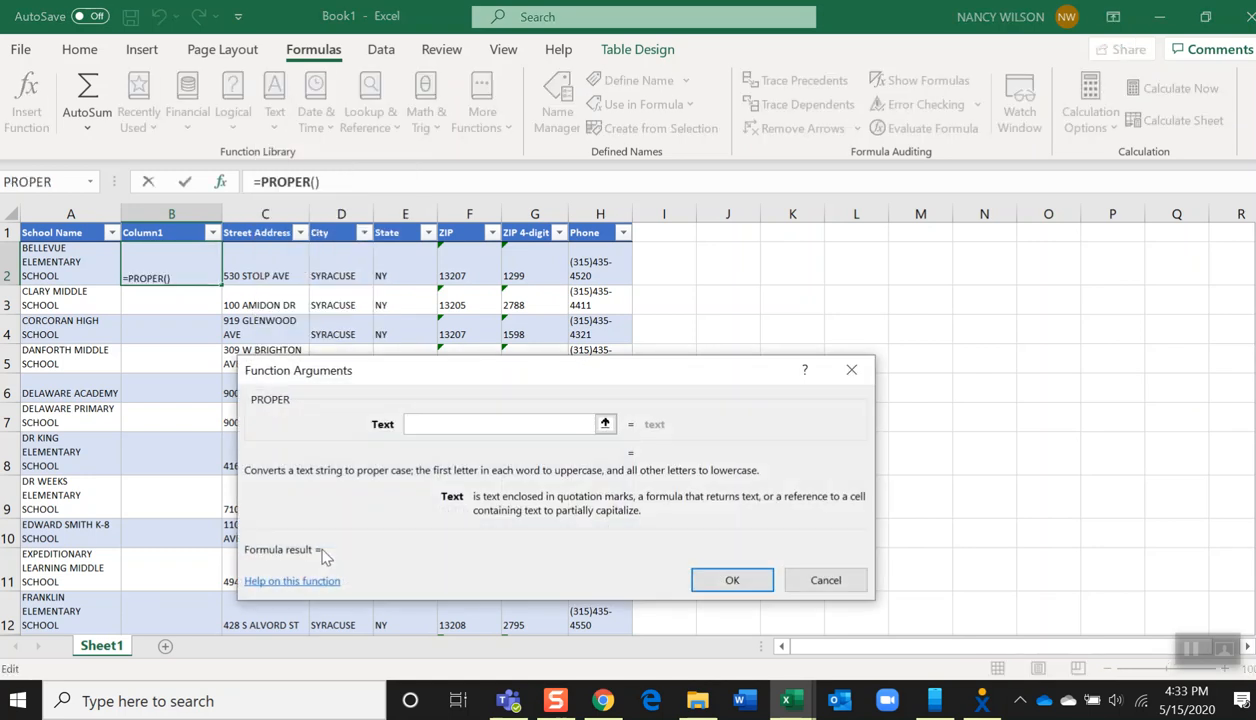
left_click(64, 256)
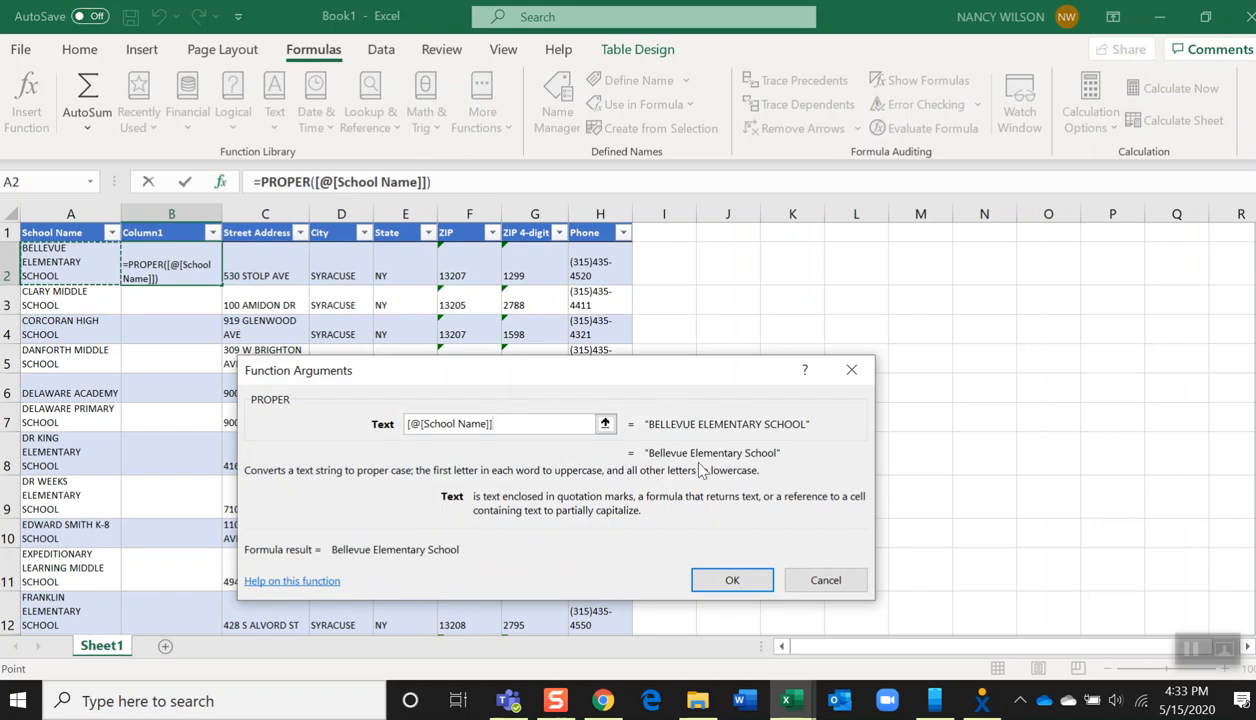
left_click(732, 580)
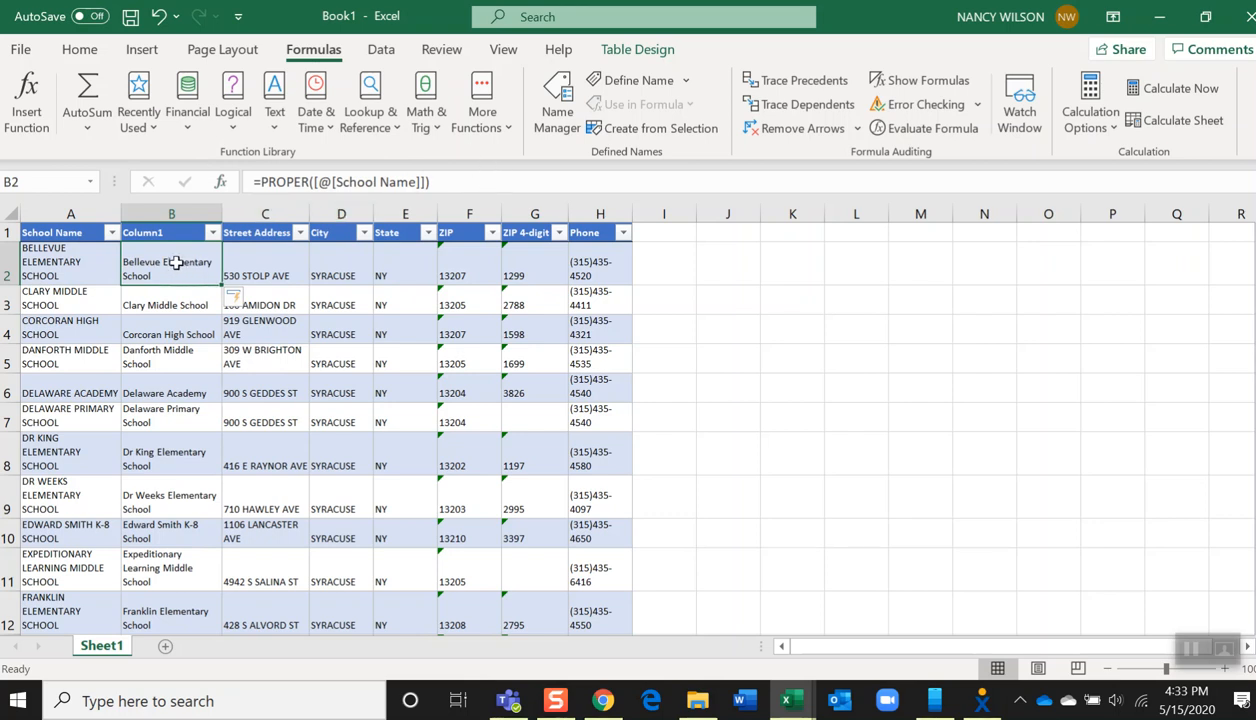
Copy the proper-case names in the new column and paste them back over themselves as values
left_click_drag(175, 262, 160, 517)
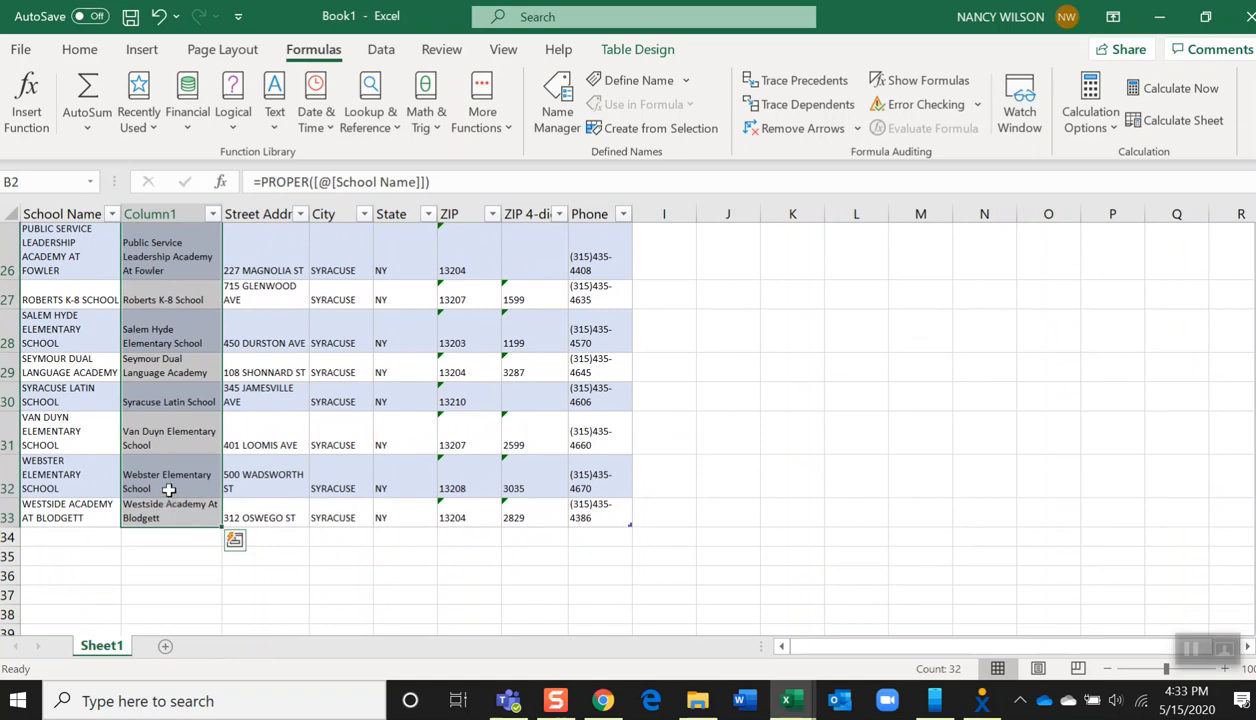
key("ctrl+c")
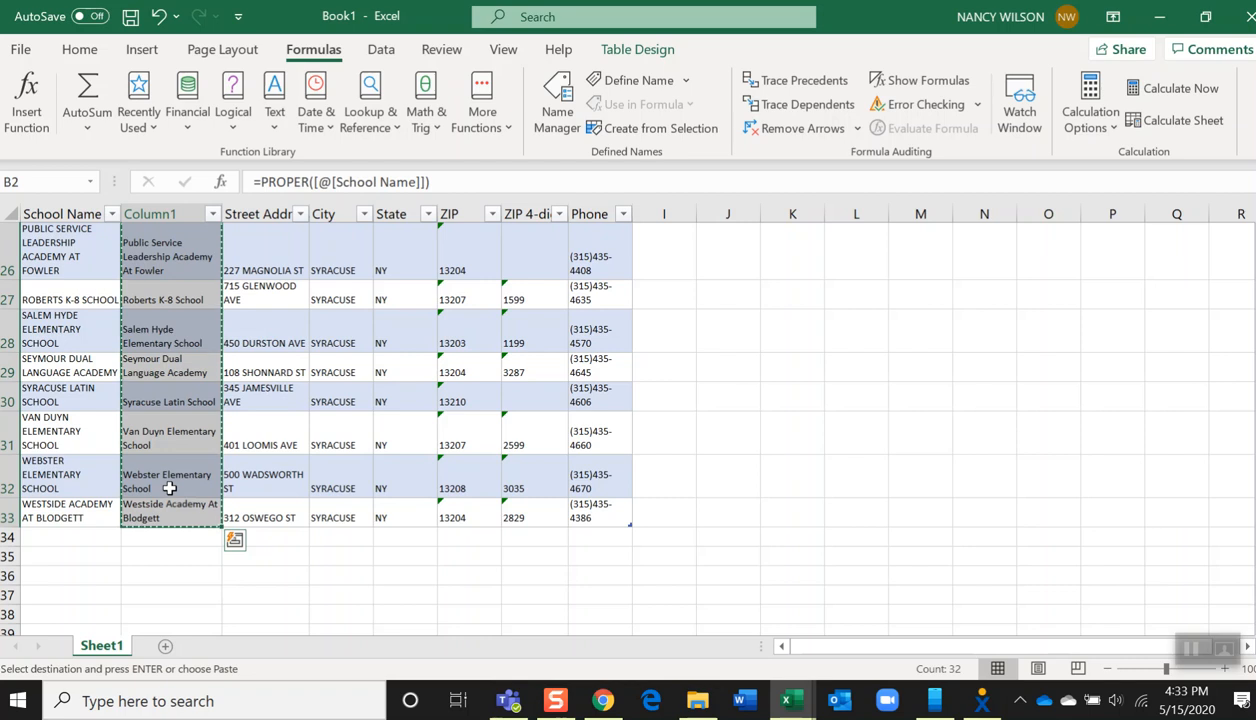
right_click(170, 488)
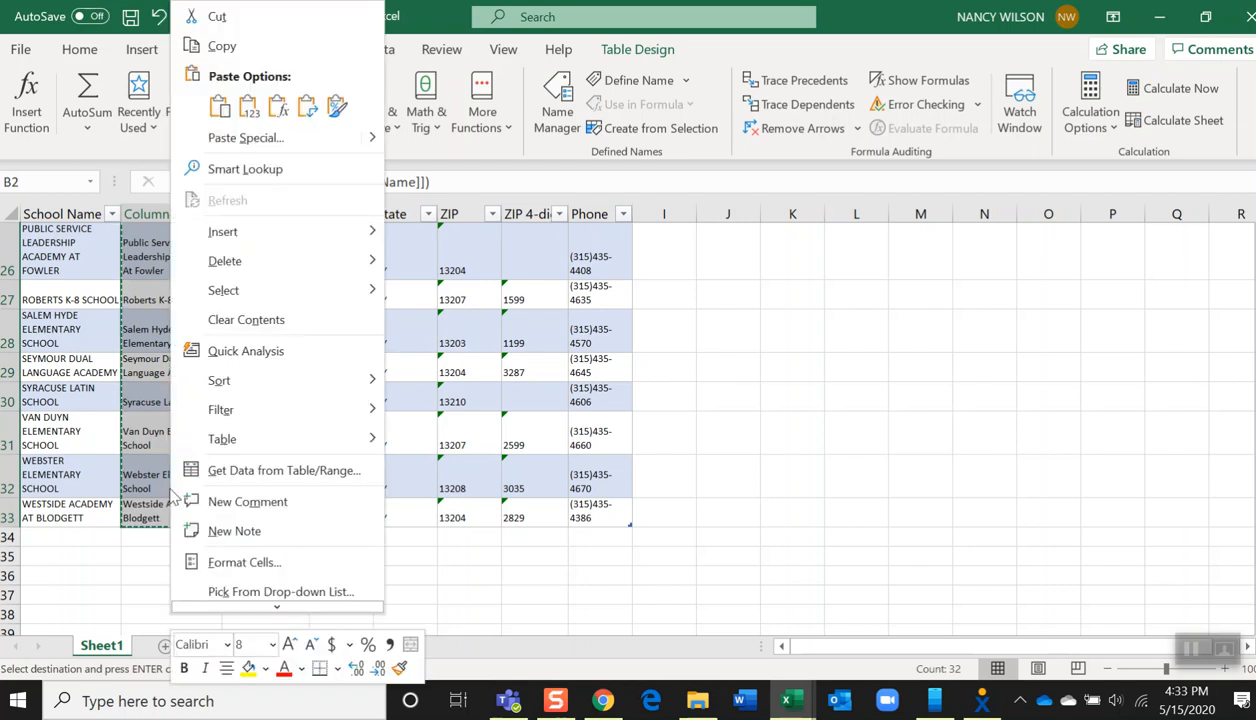
left_click(249, 108)
scroll(160, 400, "up", 8)
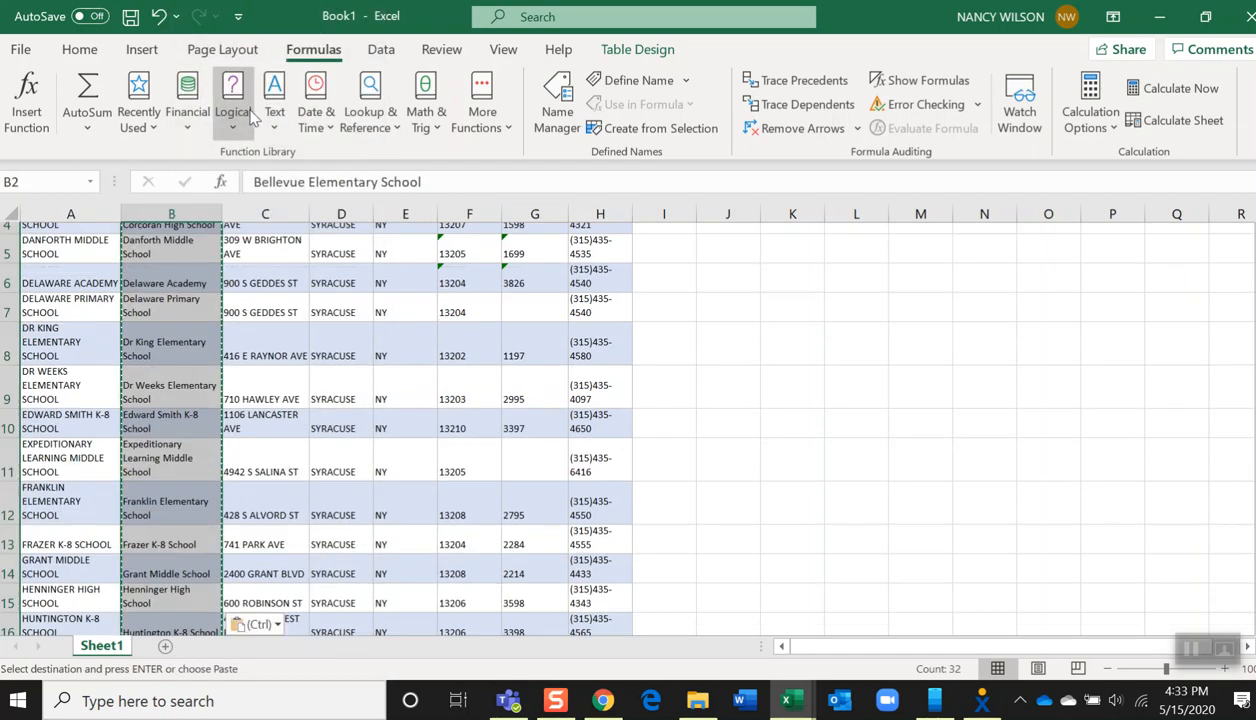
left_click(159, 315)
left_click(166, 392)
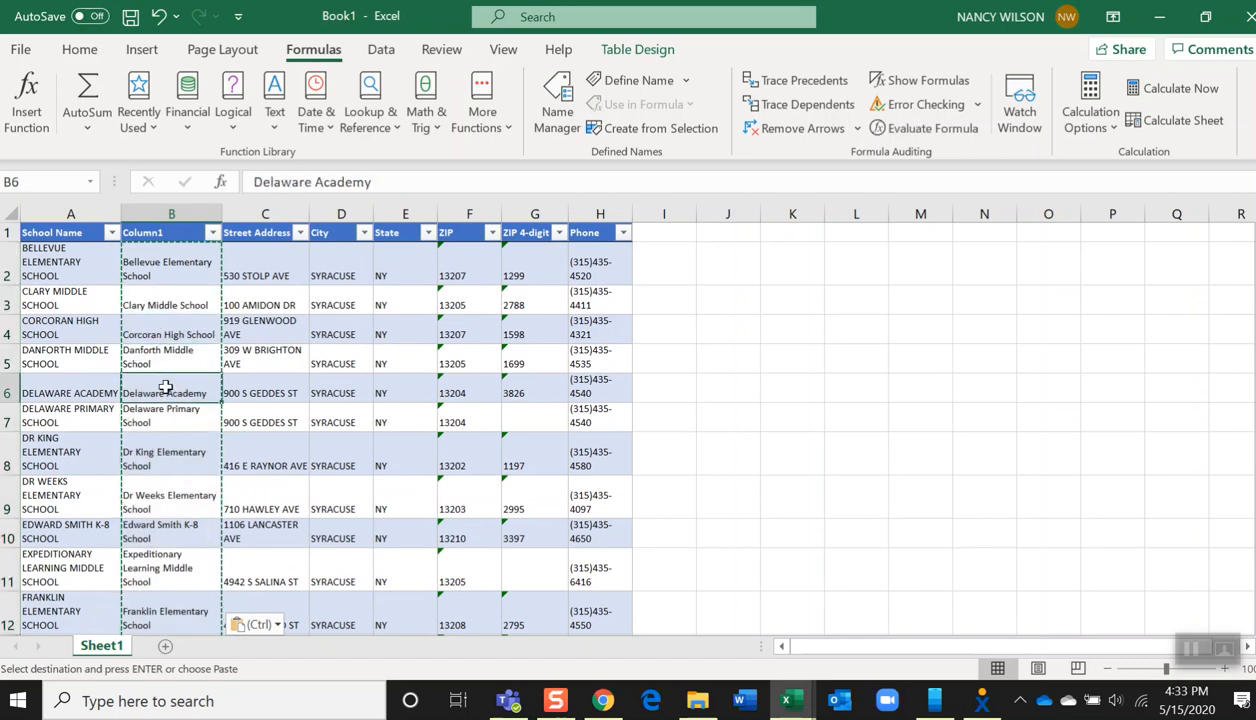
left_click(166, 456)
left_click(168, 560)
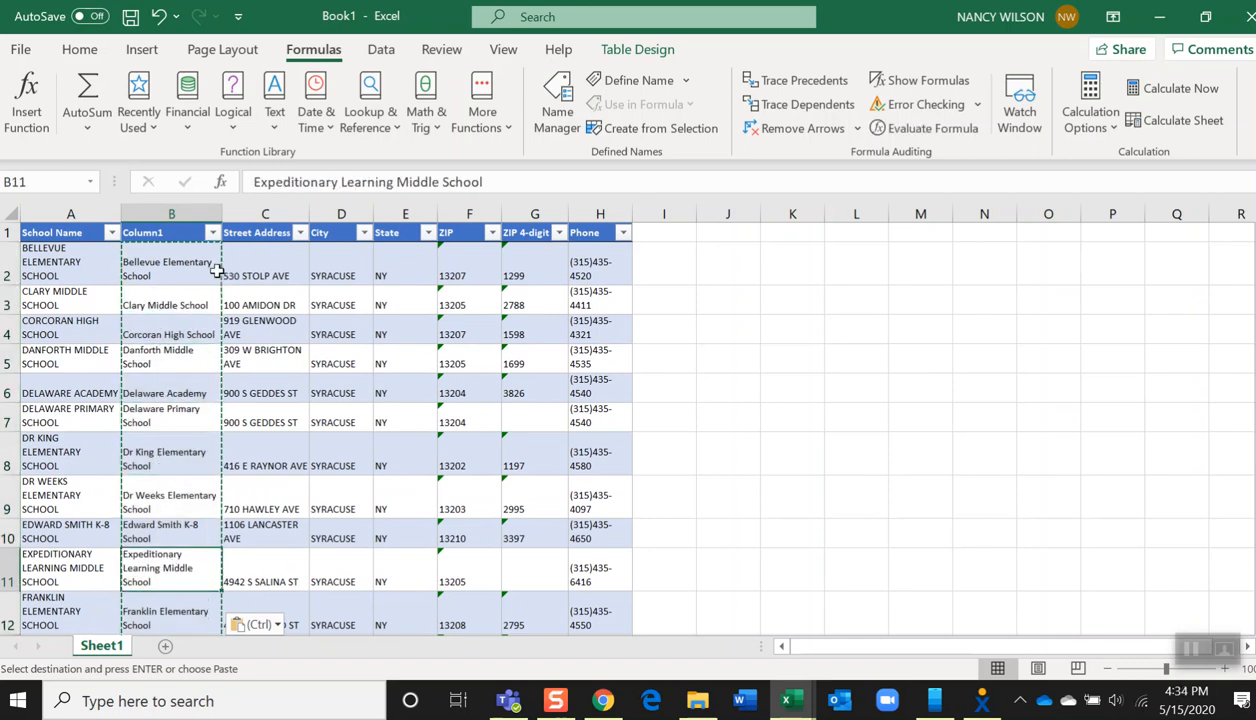
key("Escape")
Widen the proper-case name column and delete the original School Name column
left_click_drag(220, 214, 265, 214)
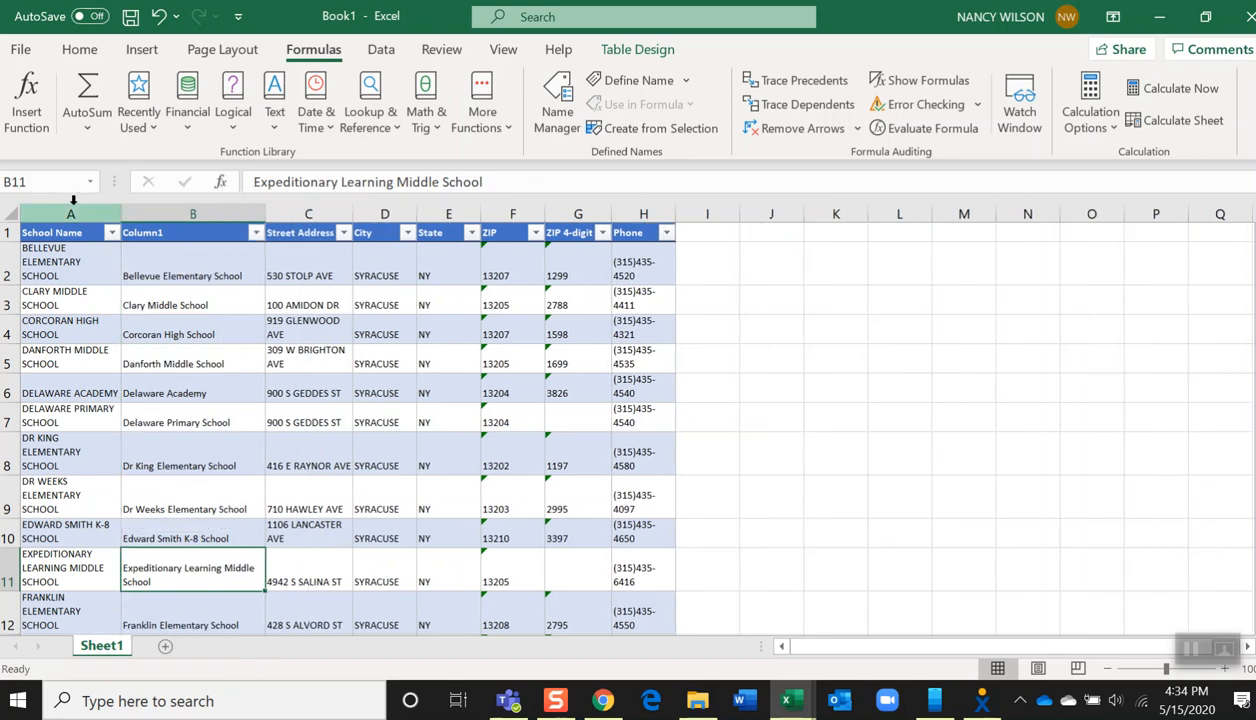
right_click(71, 214)
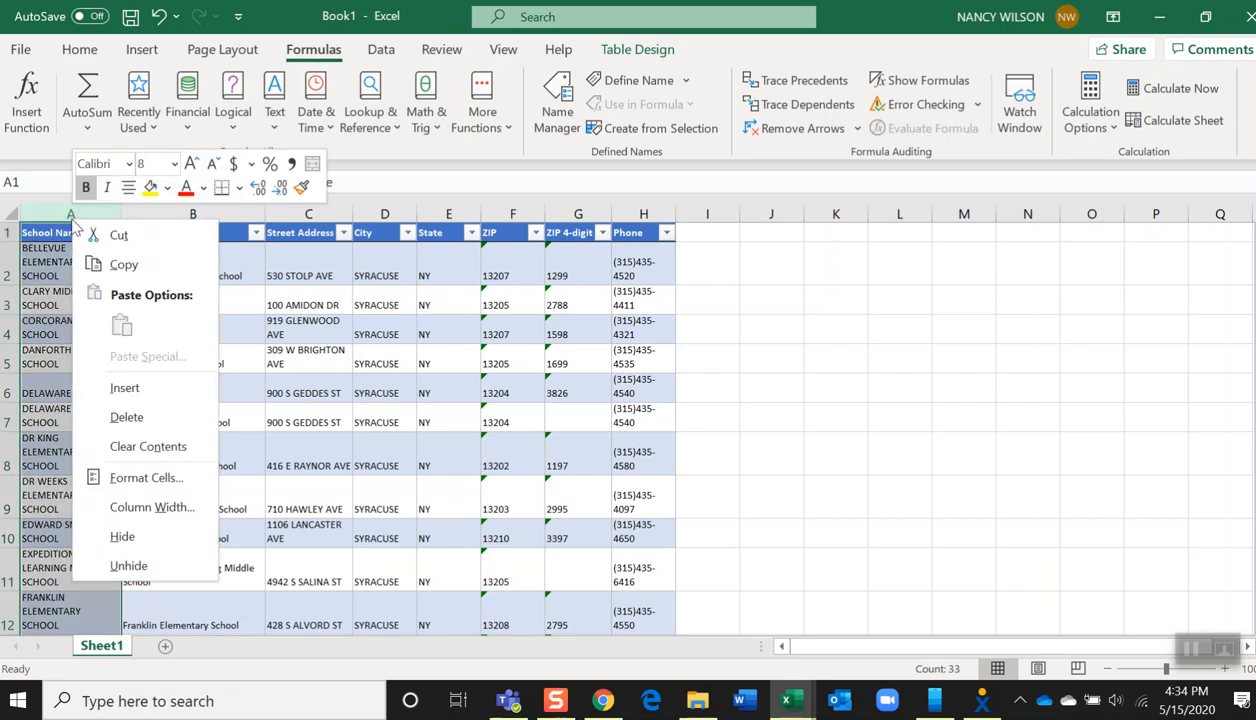
left_click(116, 412)
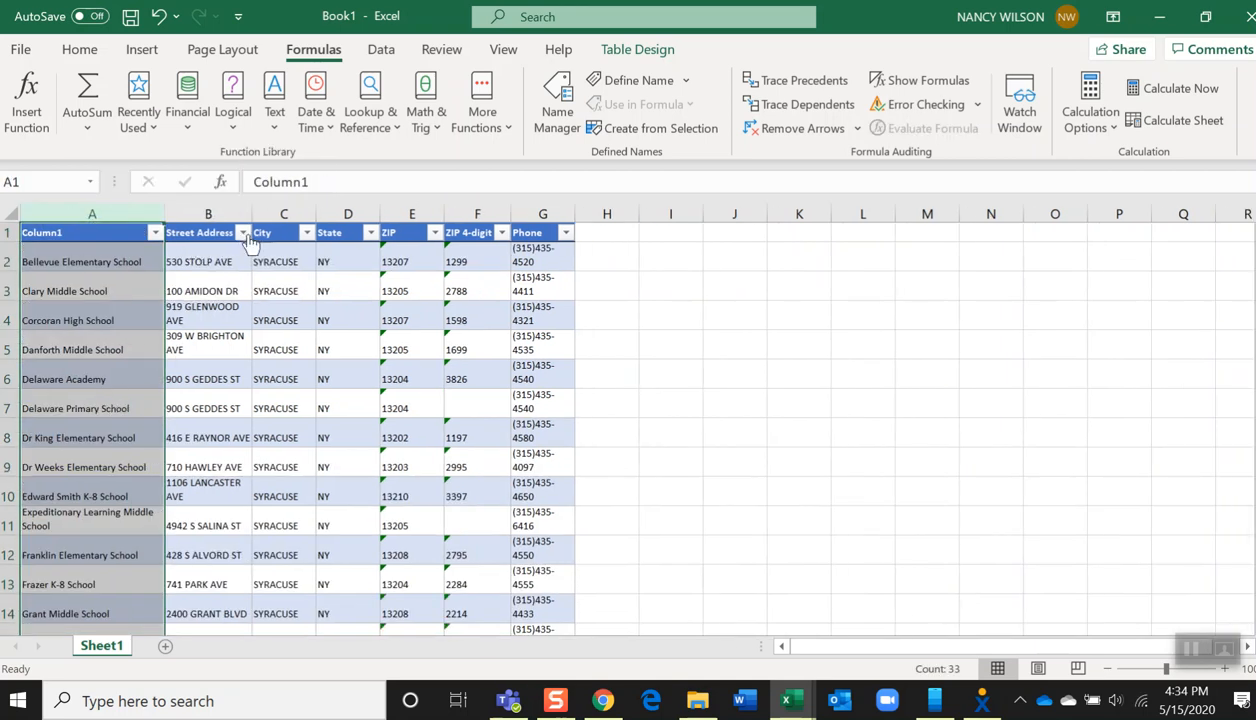
Widen the Street Address and Phone columns, then insert a new table column before Phone
left_click_drag(252, 216, 280, 216)
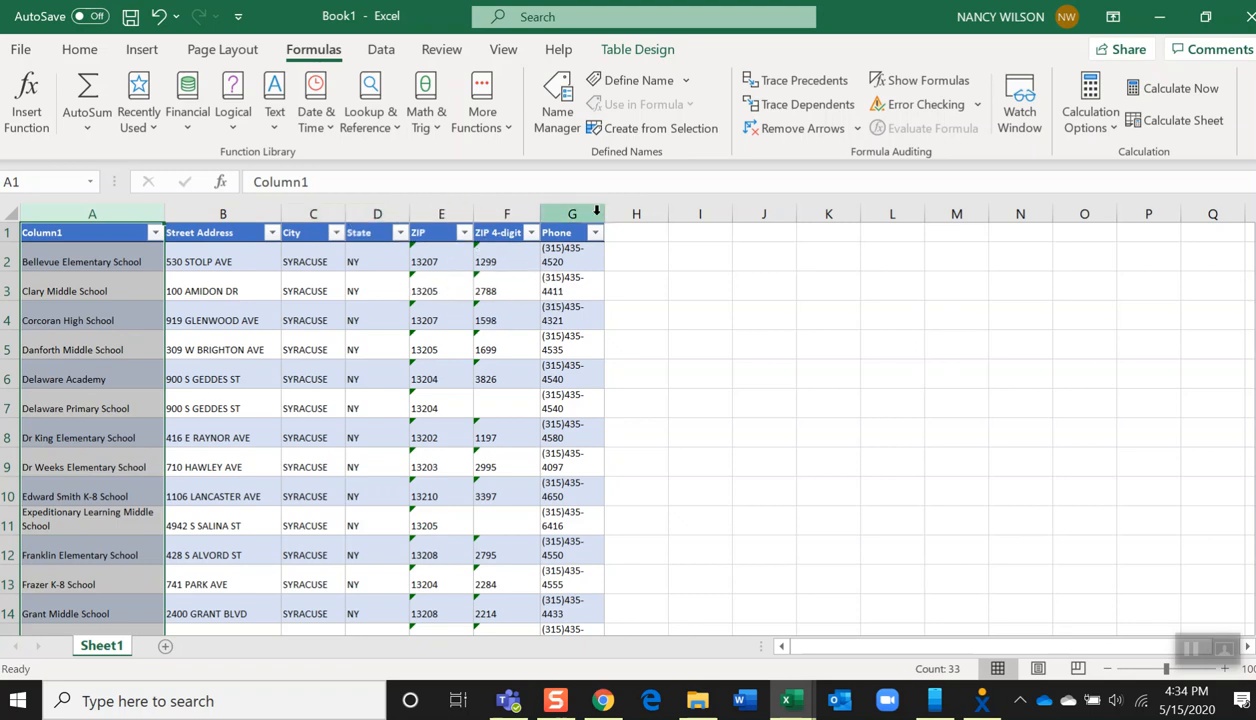
left_click_drag(602, 214, 660, 214)
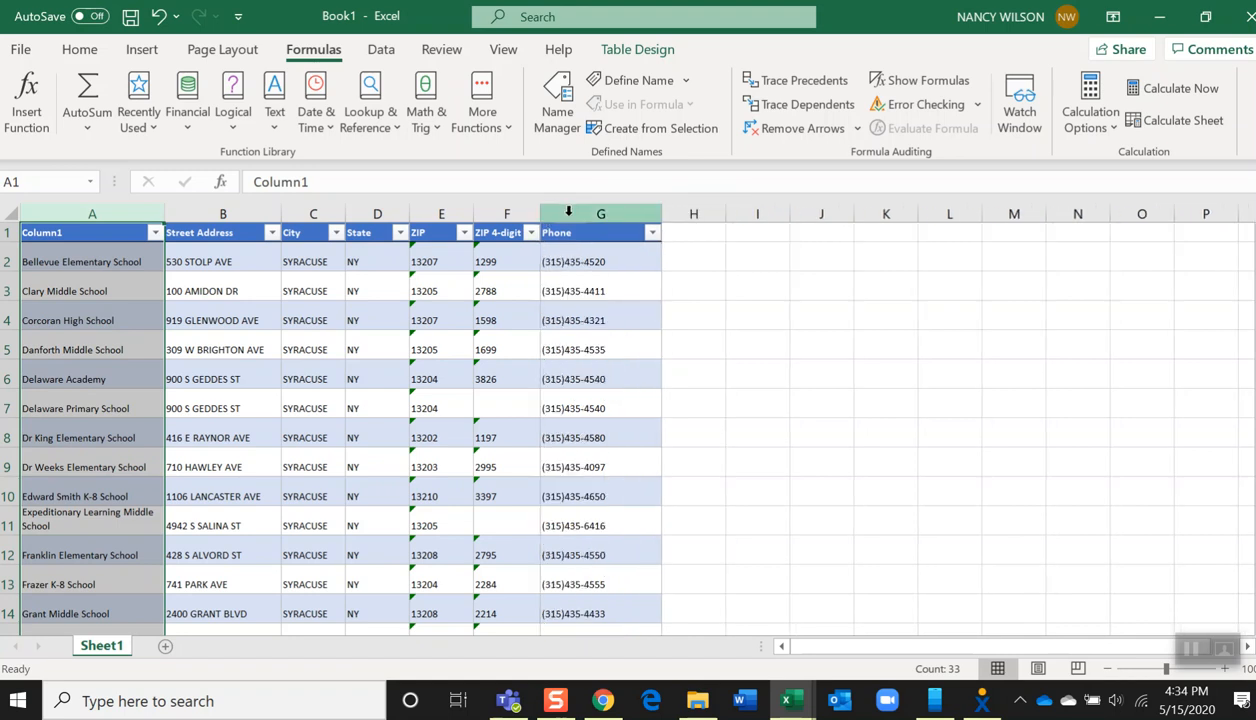
right_click(572, 216)
left_click(610, 383)
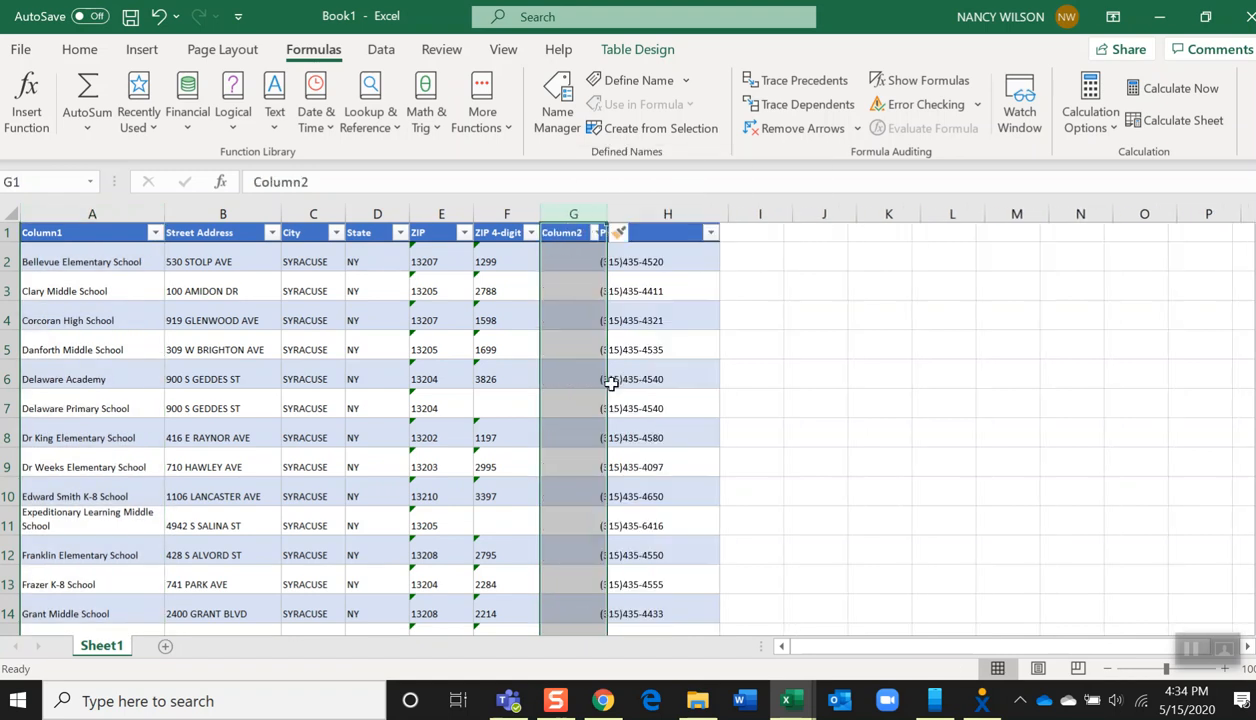
Format the first data cell of the column before Phone as General
left_click(569, 267)
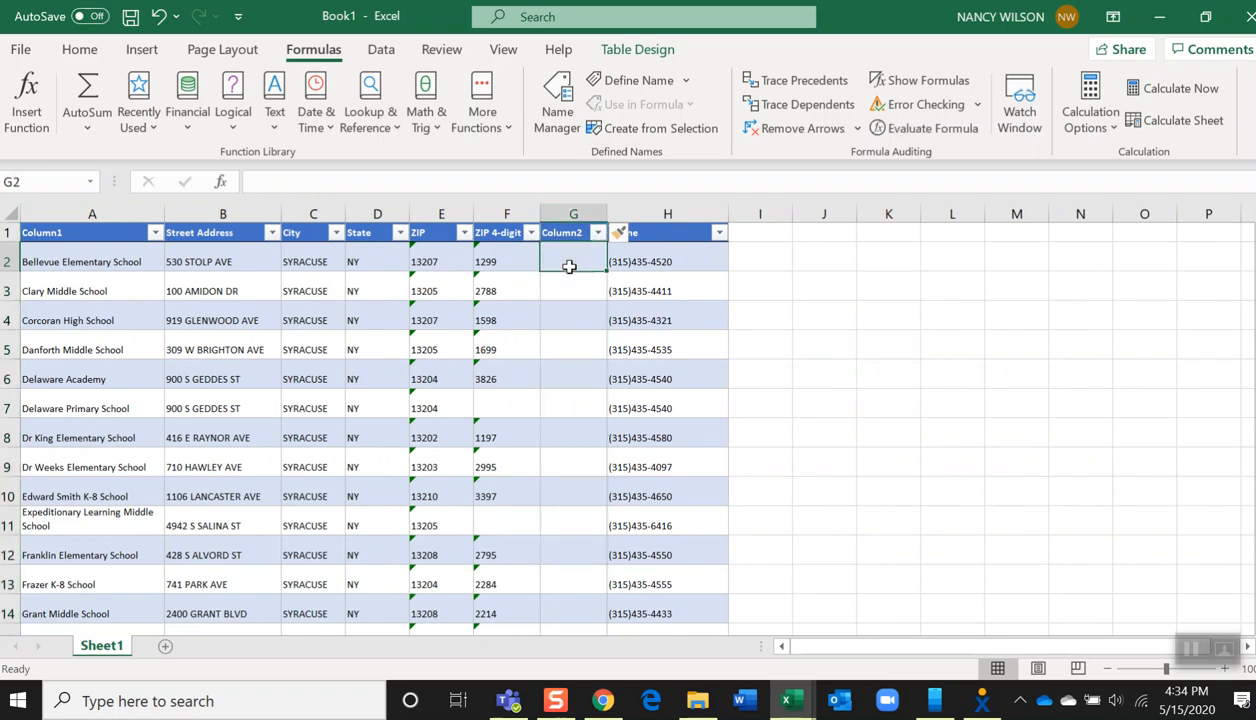
right_click(569, 266)
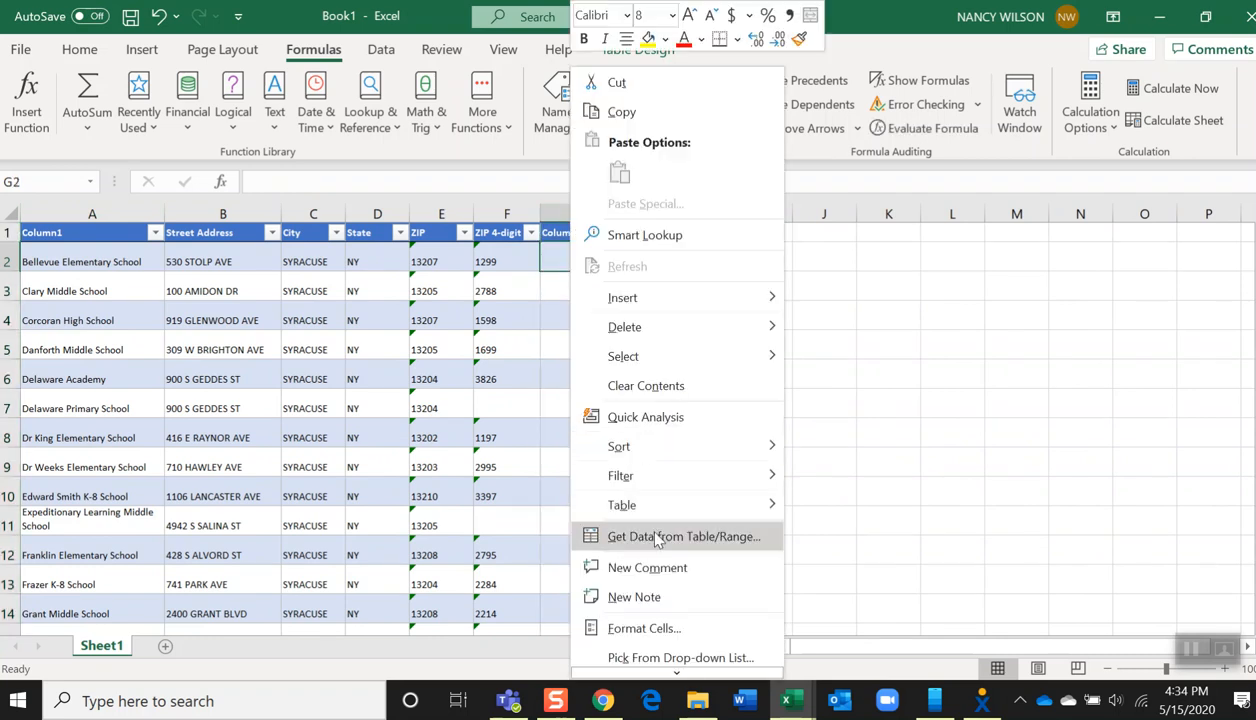
left_click(645, 628)
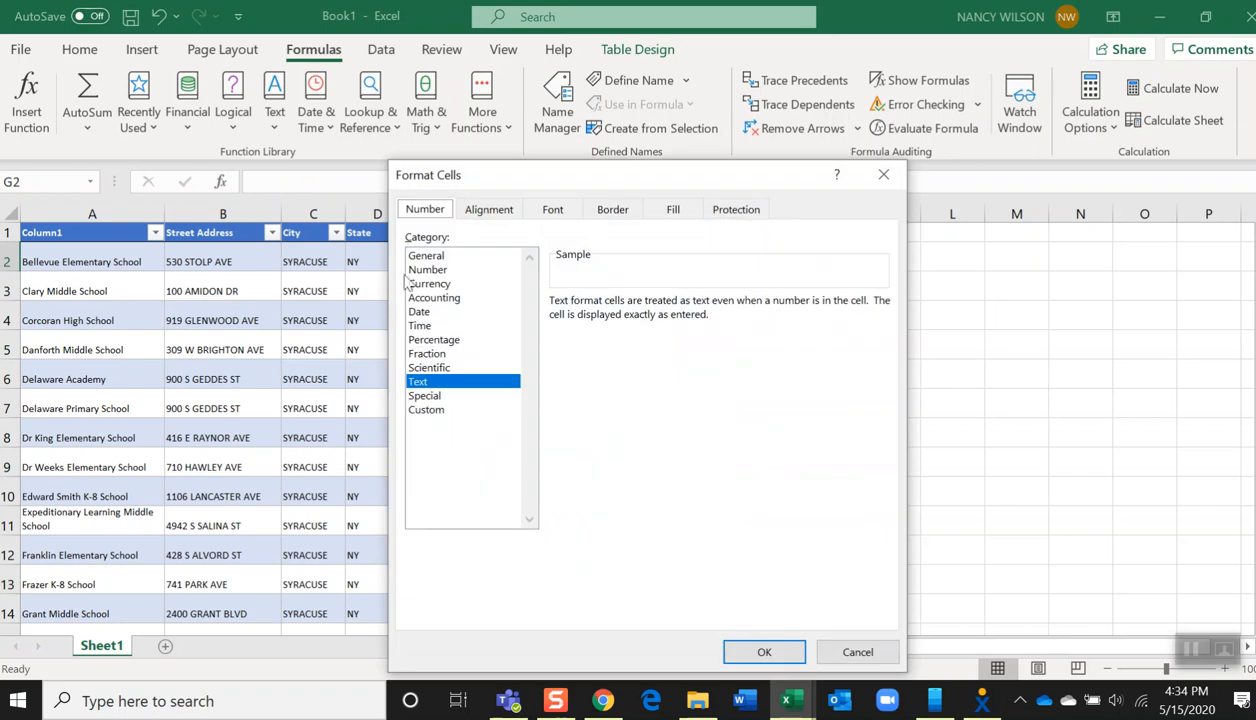
left_click(423, 258)
left_click(731, 648)
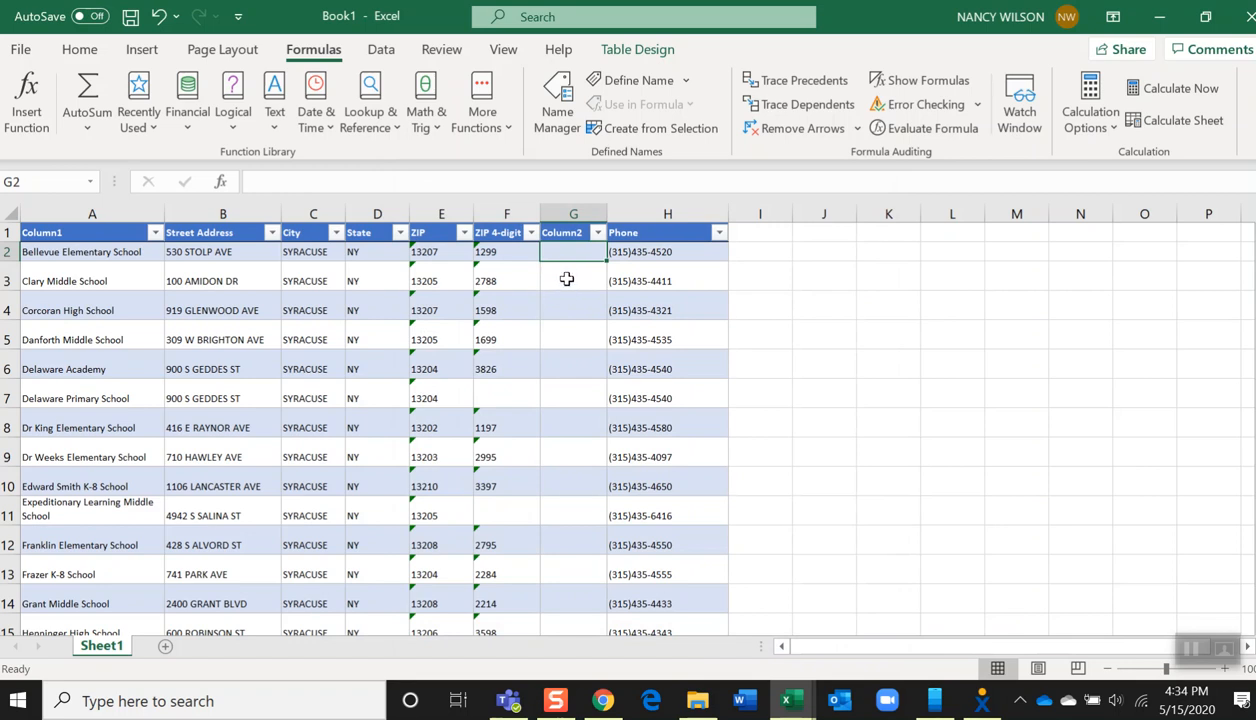
Try to build a CONCAT formula joining ZIP and a hyphen in the new column
left_click(275, 120)
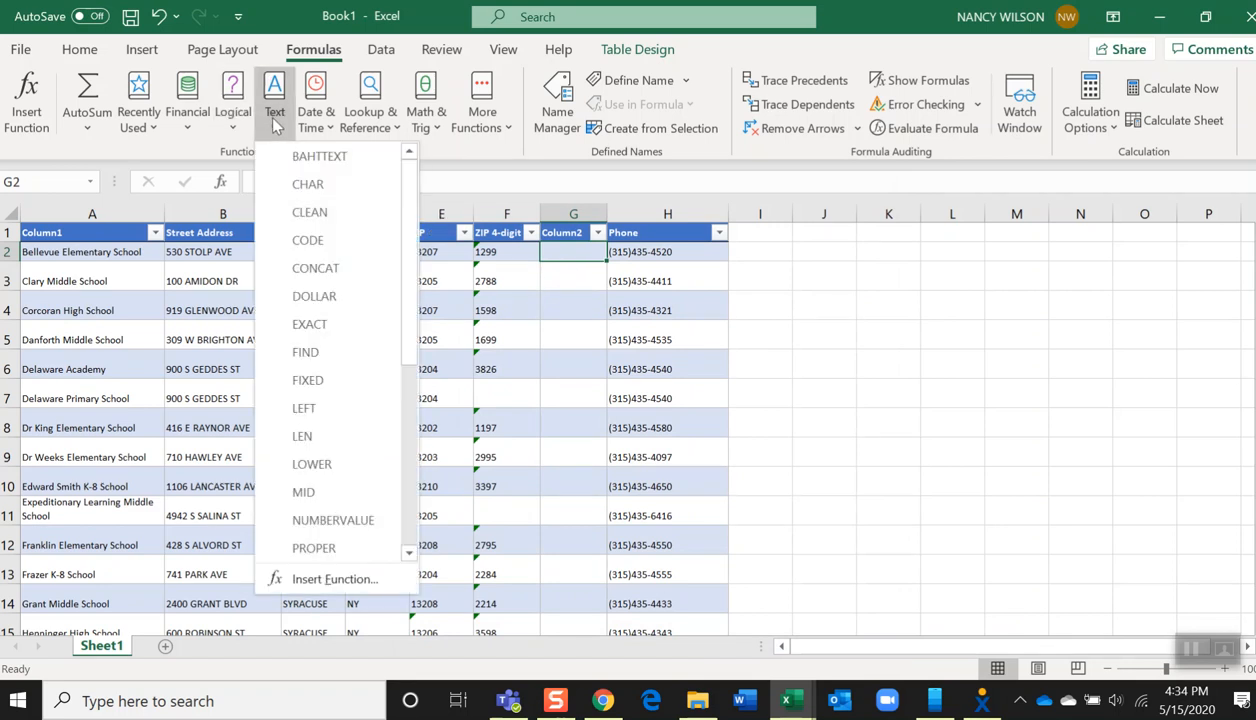
left_click(316, 270)
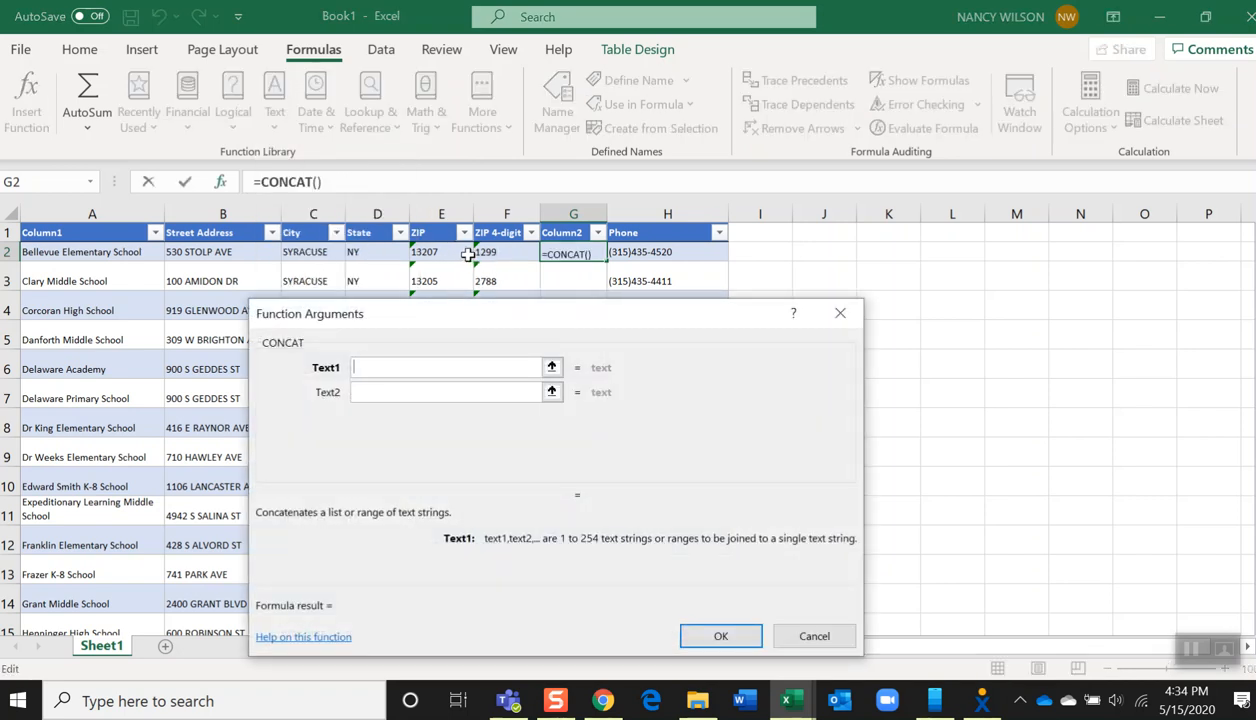
left_click(424, 252)
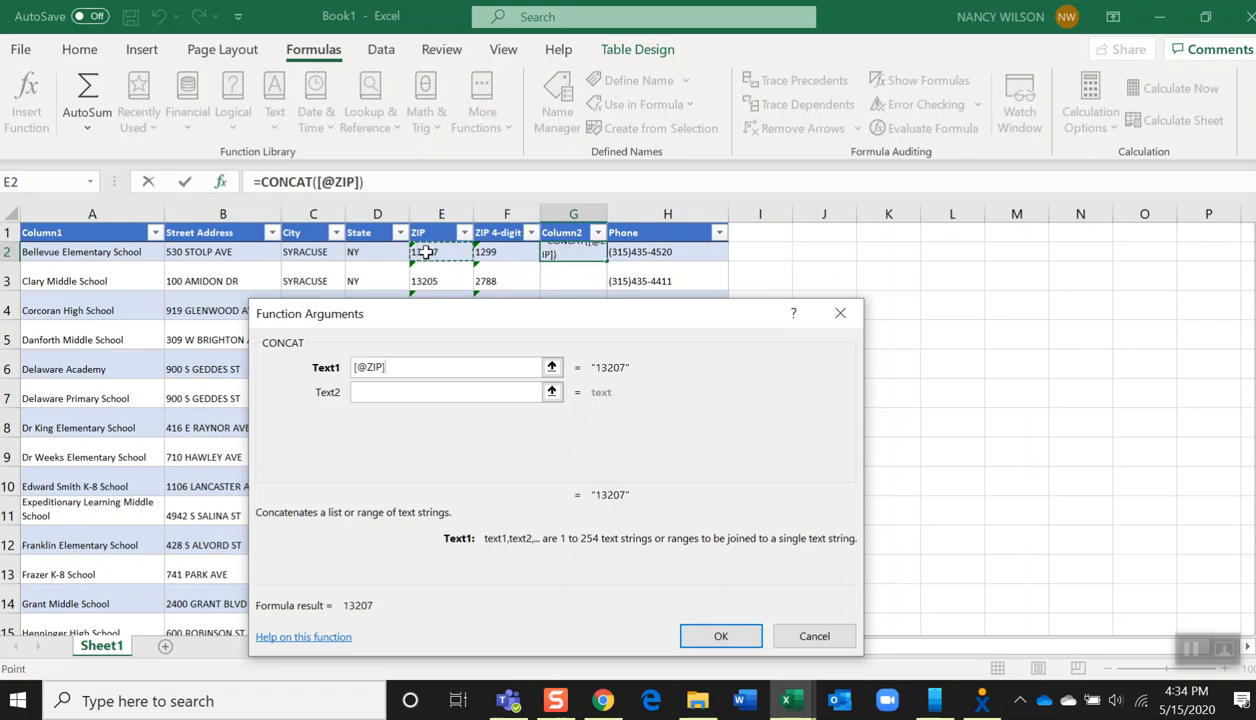
key("Tab")
type("\"=")
key("BackSpace")
type("0")
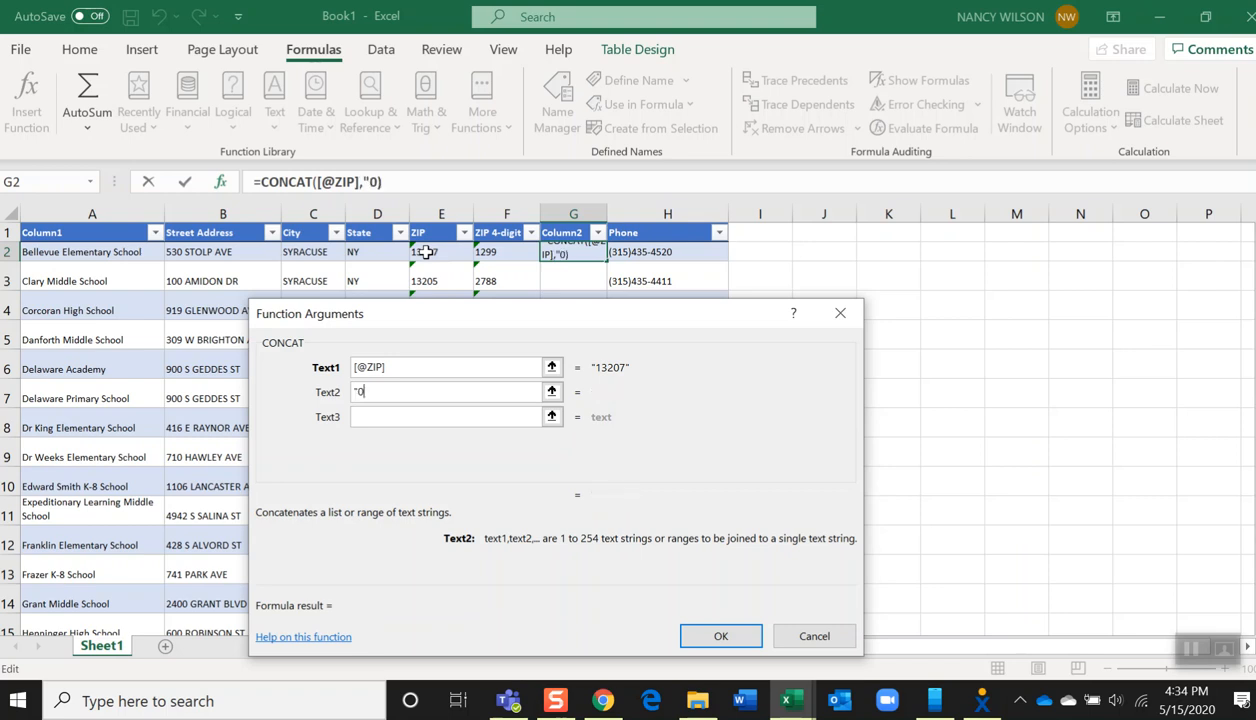
key("BackSpace")
key("Return")
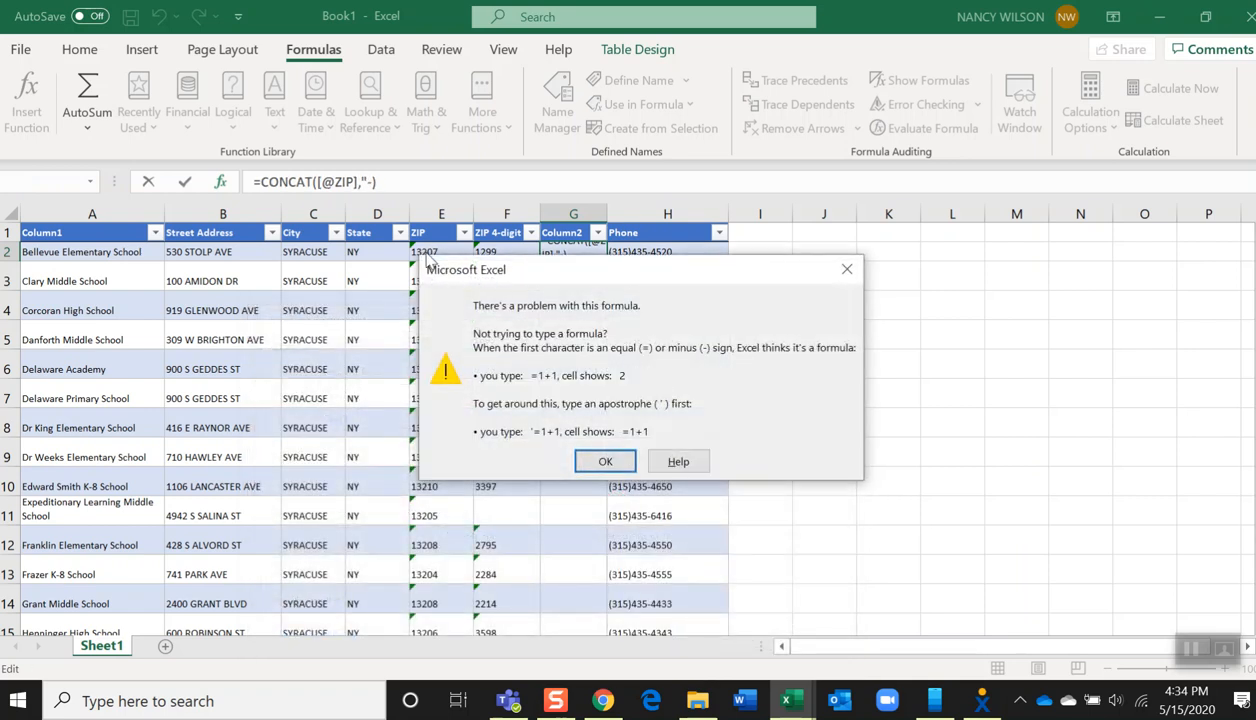
left_click(608, 462)
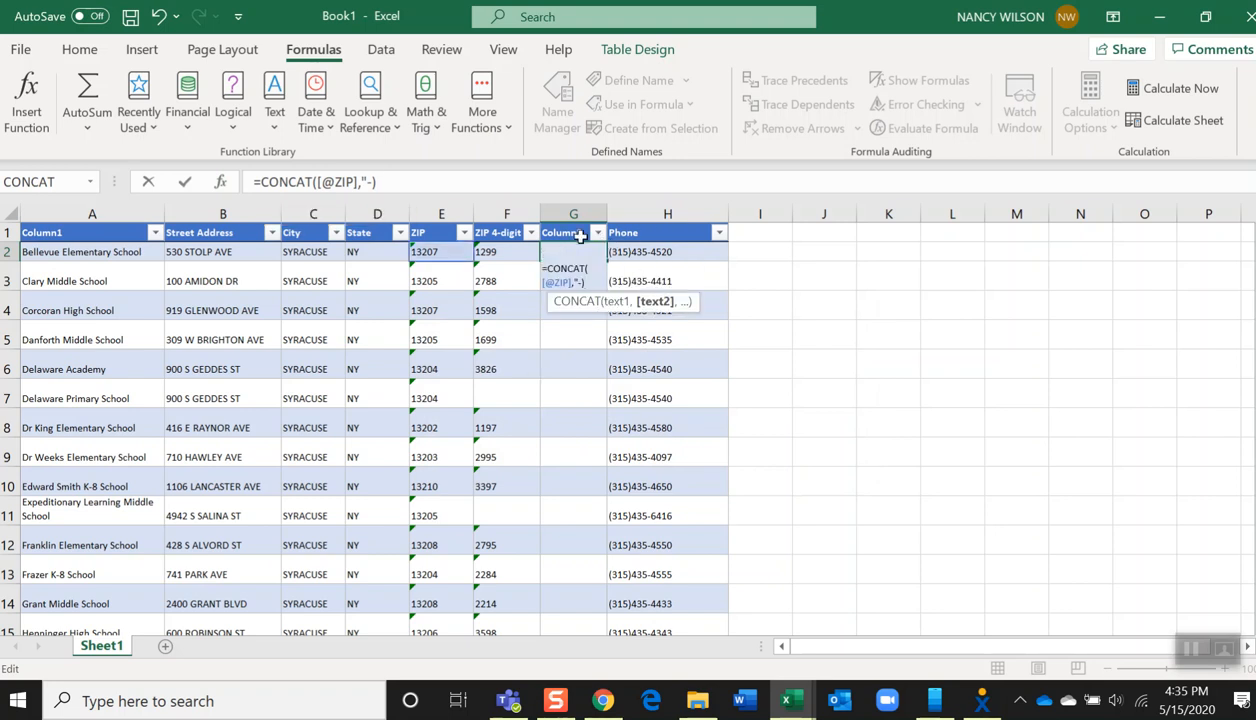
key("Escape")
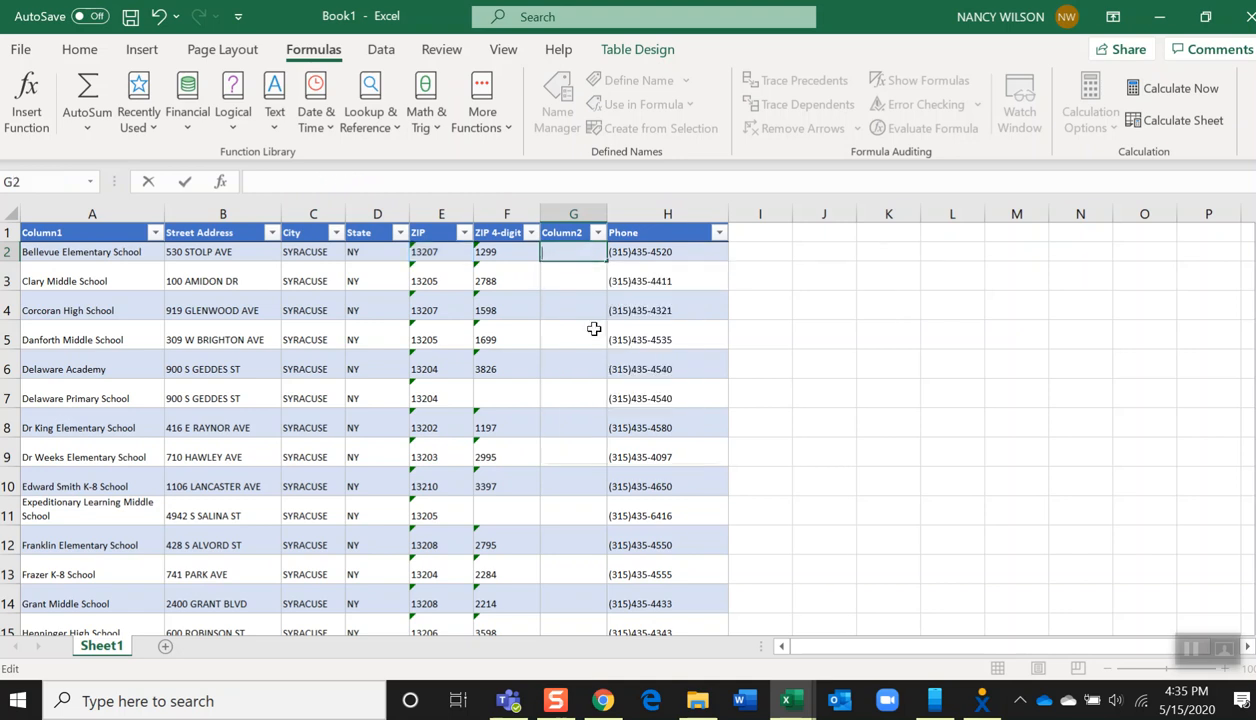
Enter a CONCAT formula joining ZIP, a "-" hyphen and ZIP 4-digit in the new column
left_click(272, 110)
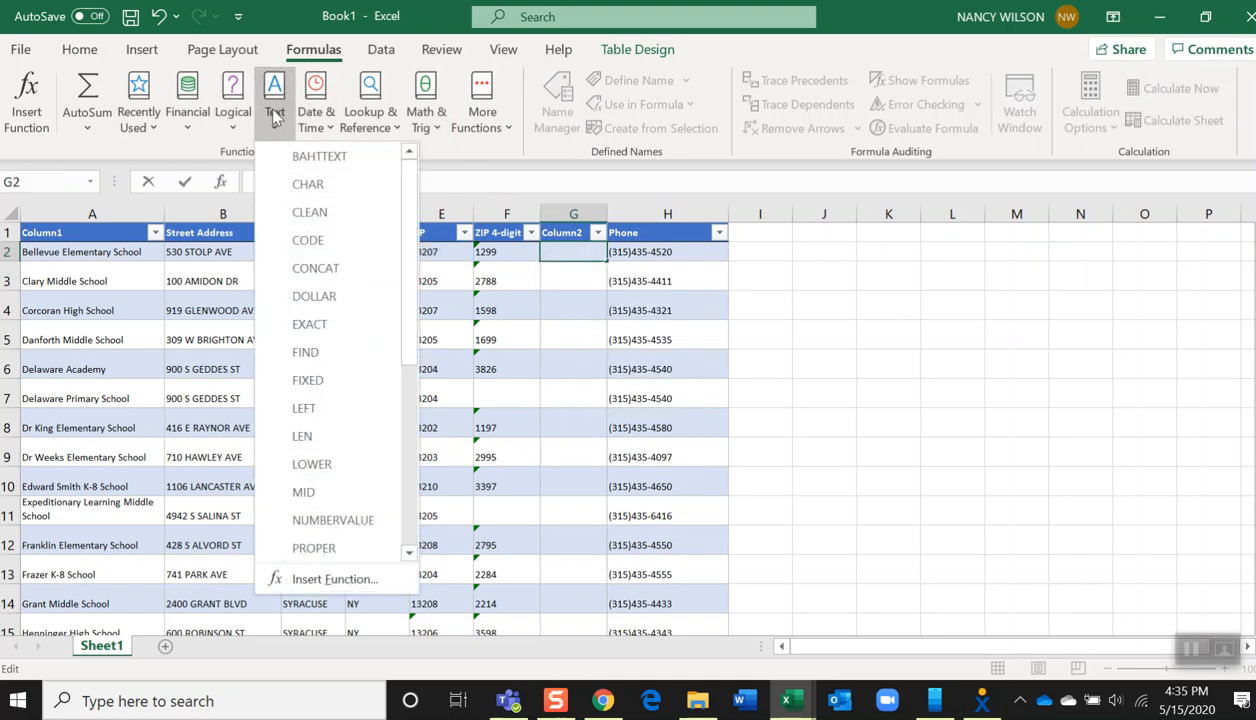
left_click(310, 270)
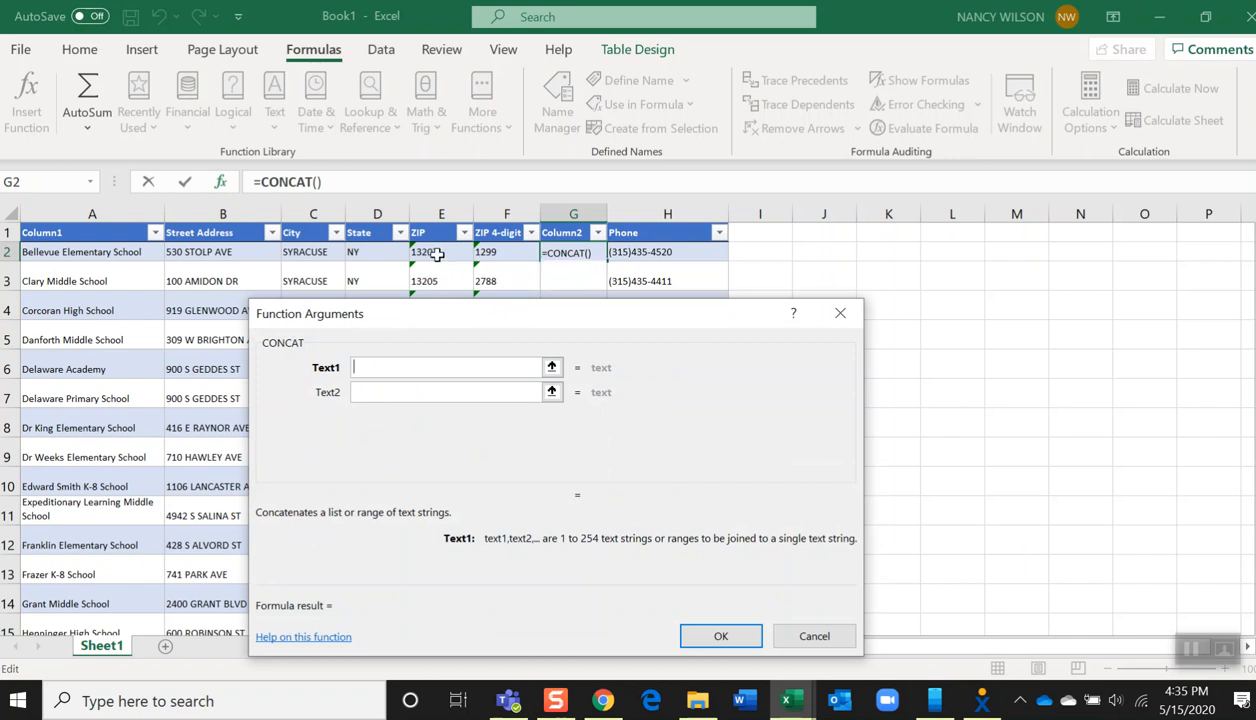
left_click(437, 254)
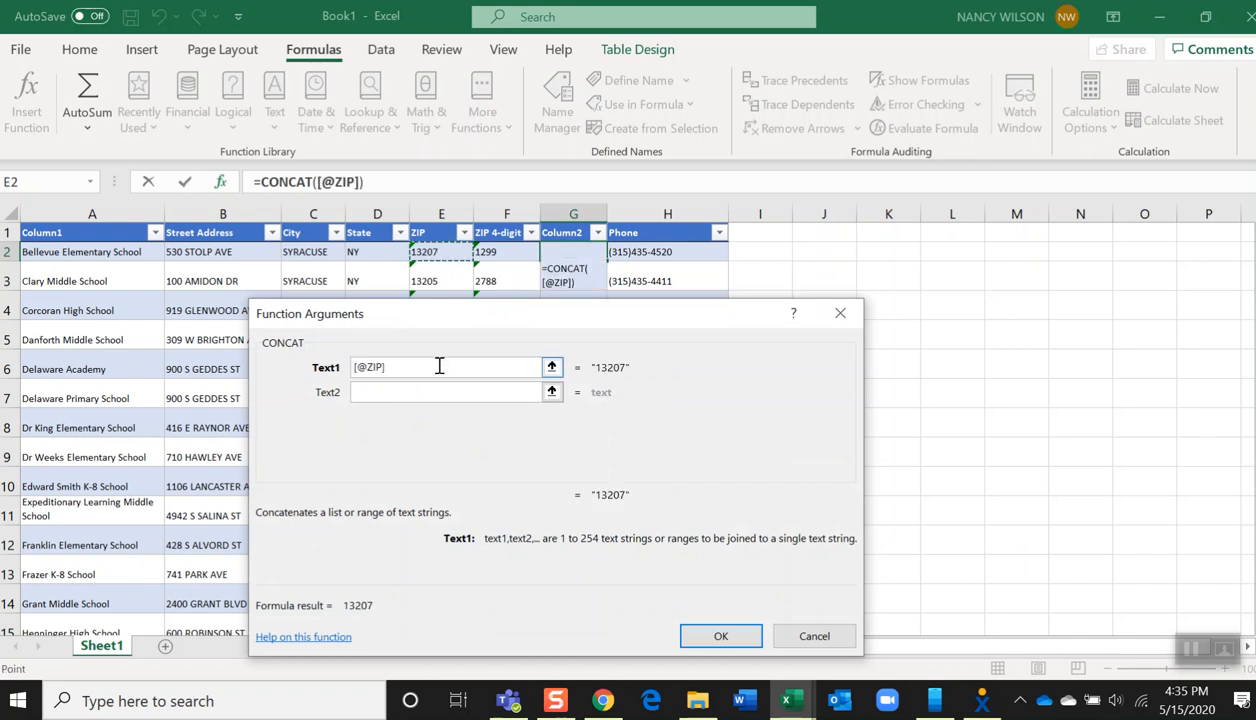
key("Tab")
type("\"")
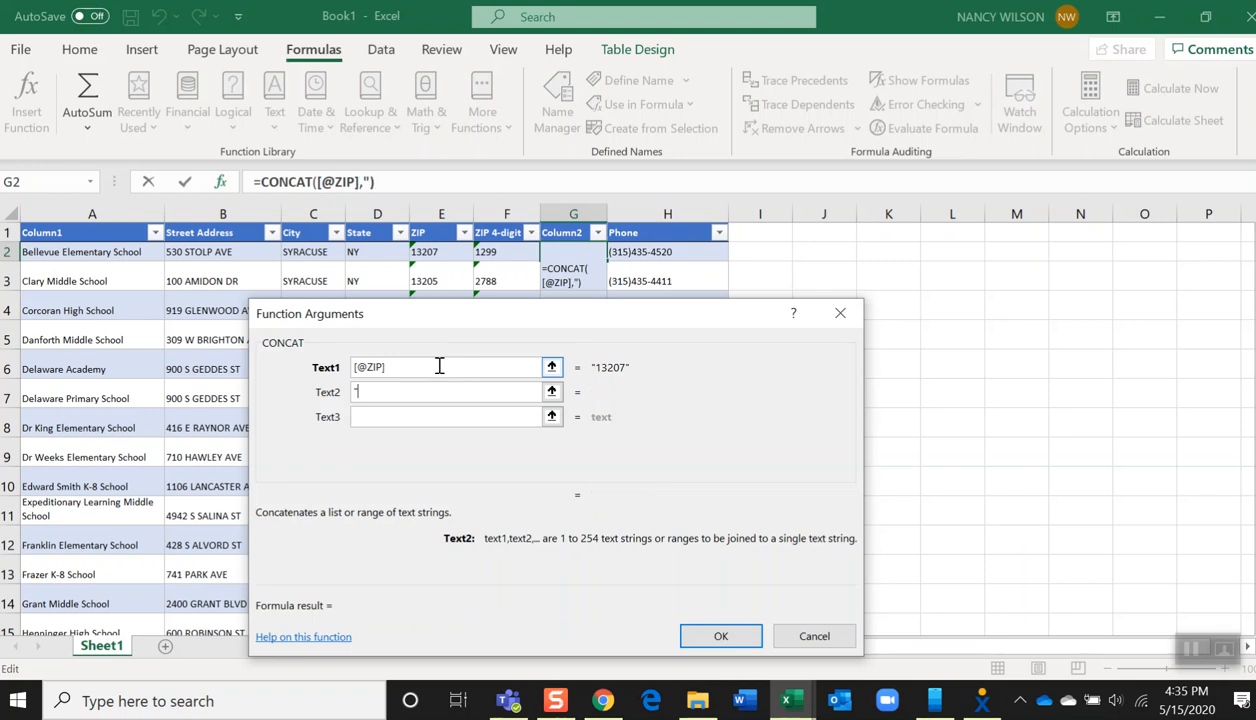
type("-\"")
key("Tab")
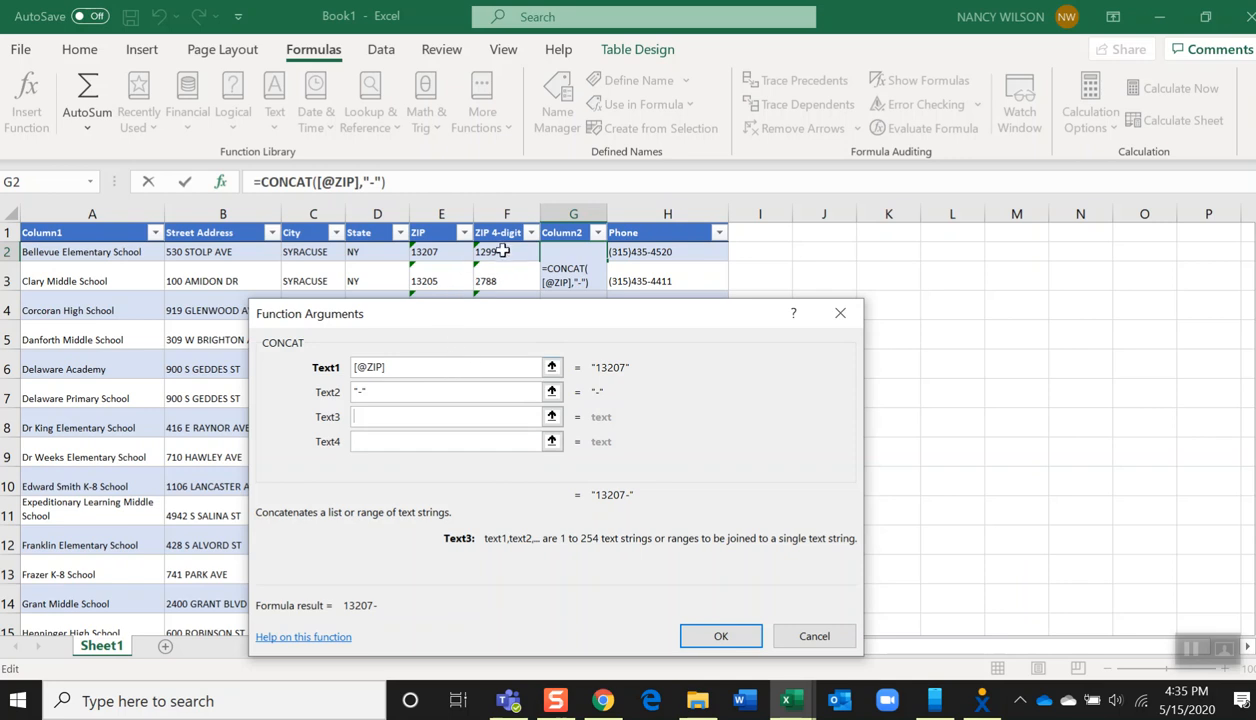
left_click(500, 255)
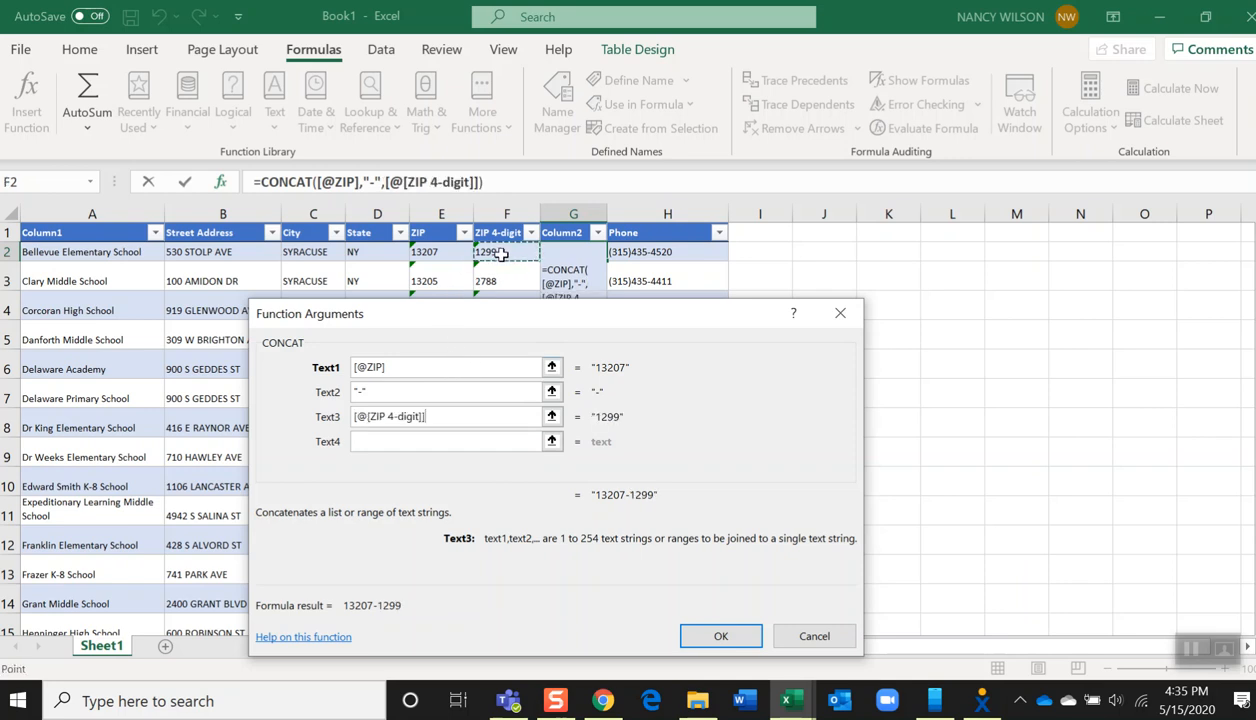
left_click(719, 637)
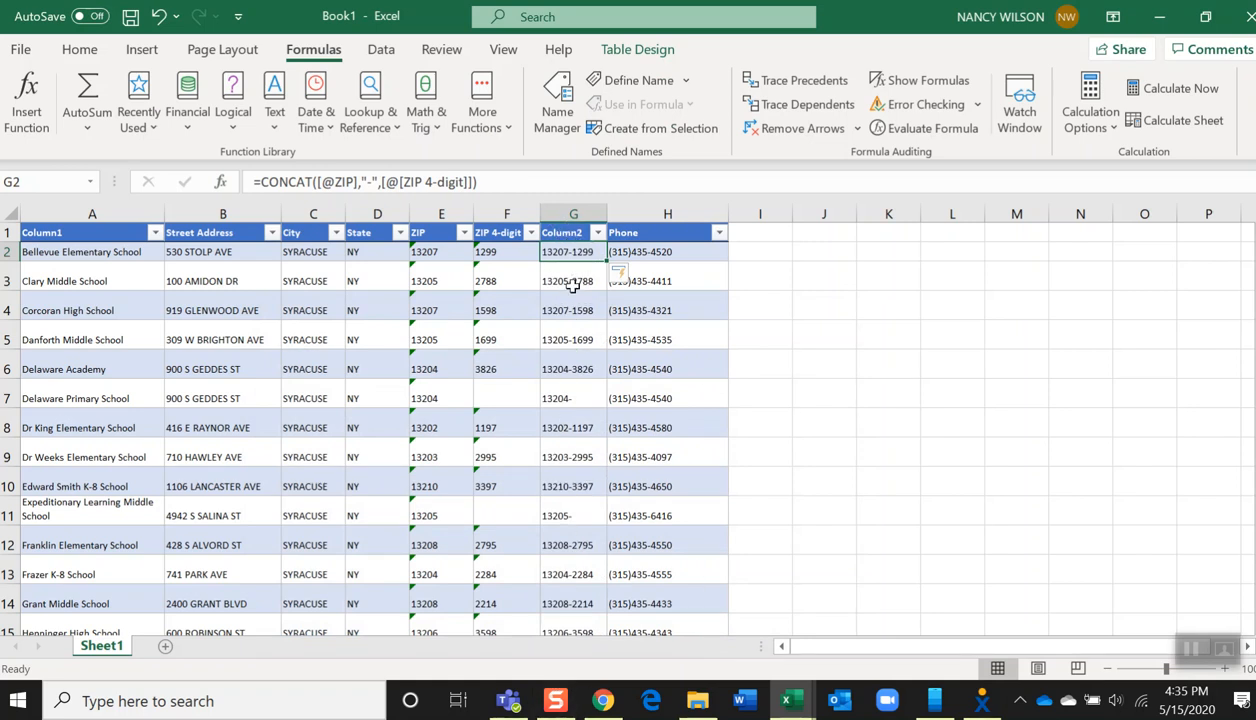
Copy the ZIP+4 formula column and paste it back over itself as values
left_click_drag(568, 251, 580, 594)
key("ctrl+c")
right_click(563, 482)
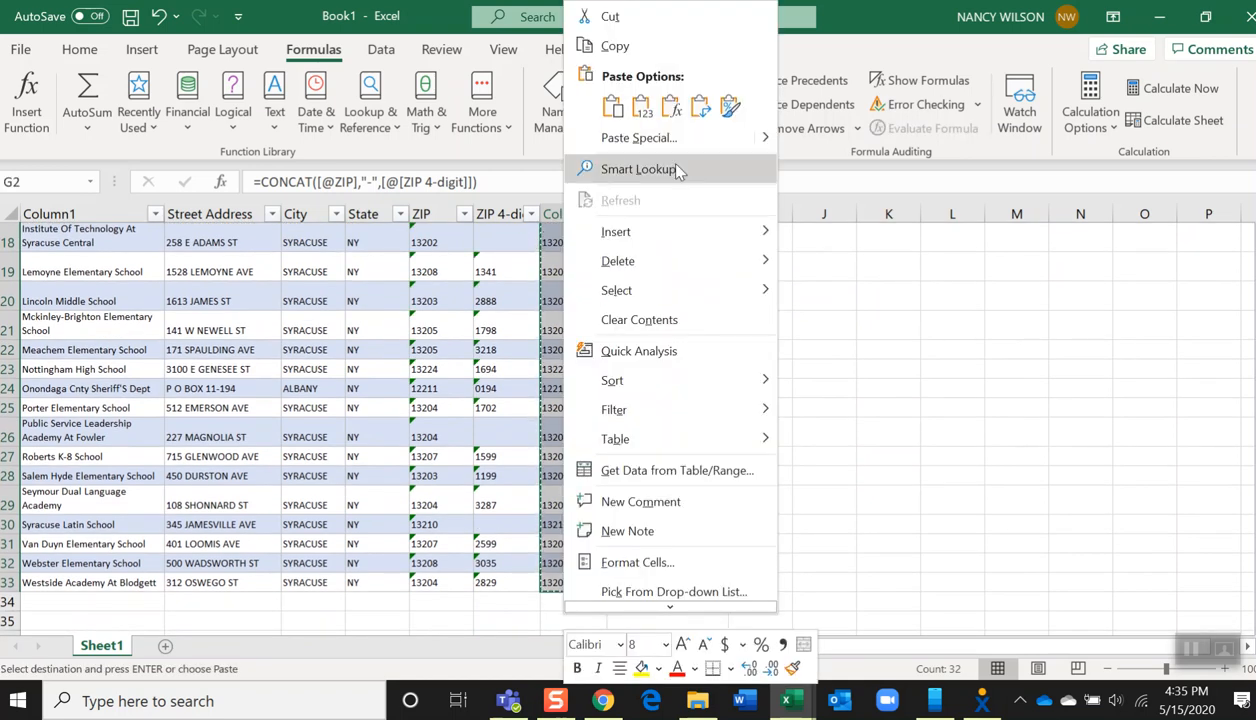
left_click(642, 106)
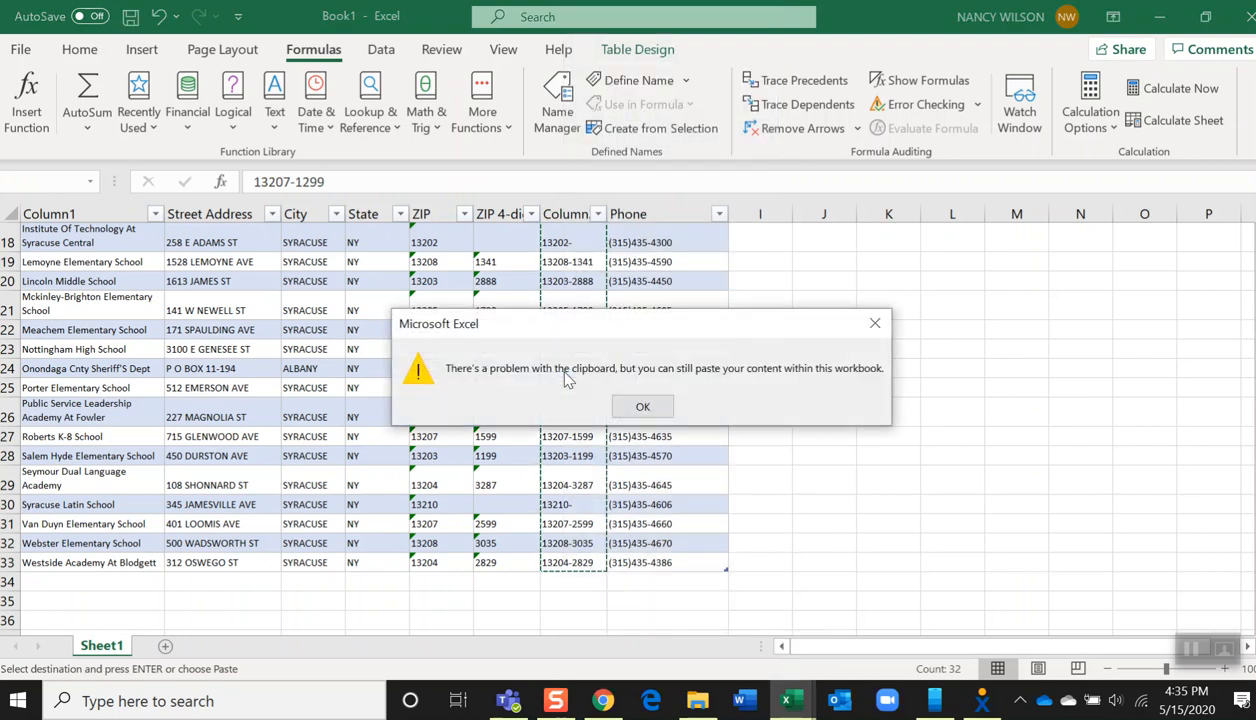
left_click(645, 409)
left_click(557, 298)
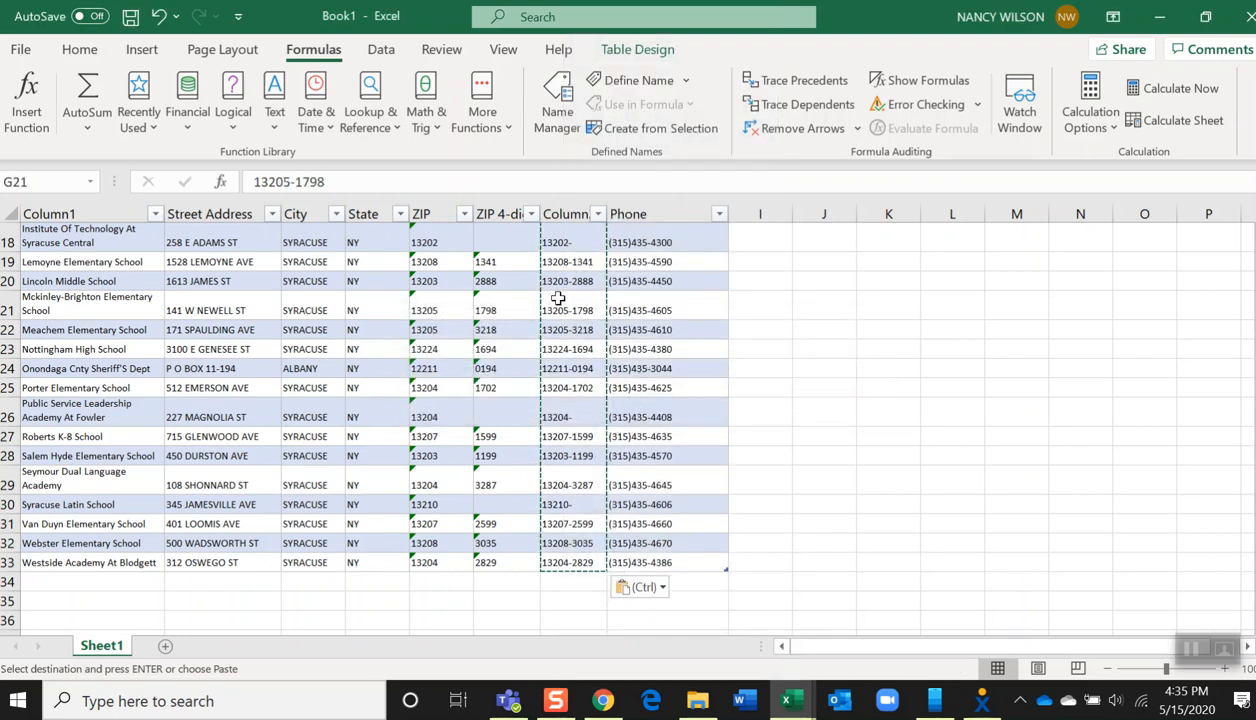
key("Escape")
left_click(563, 300)
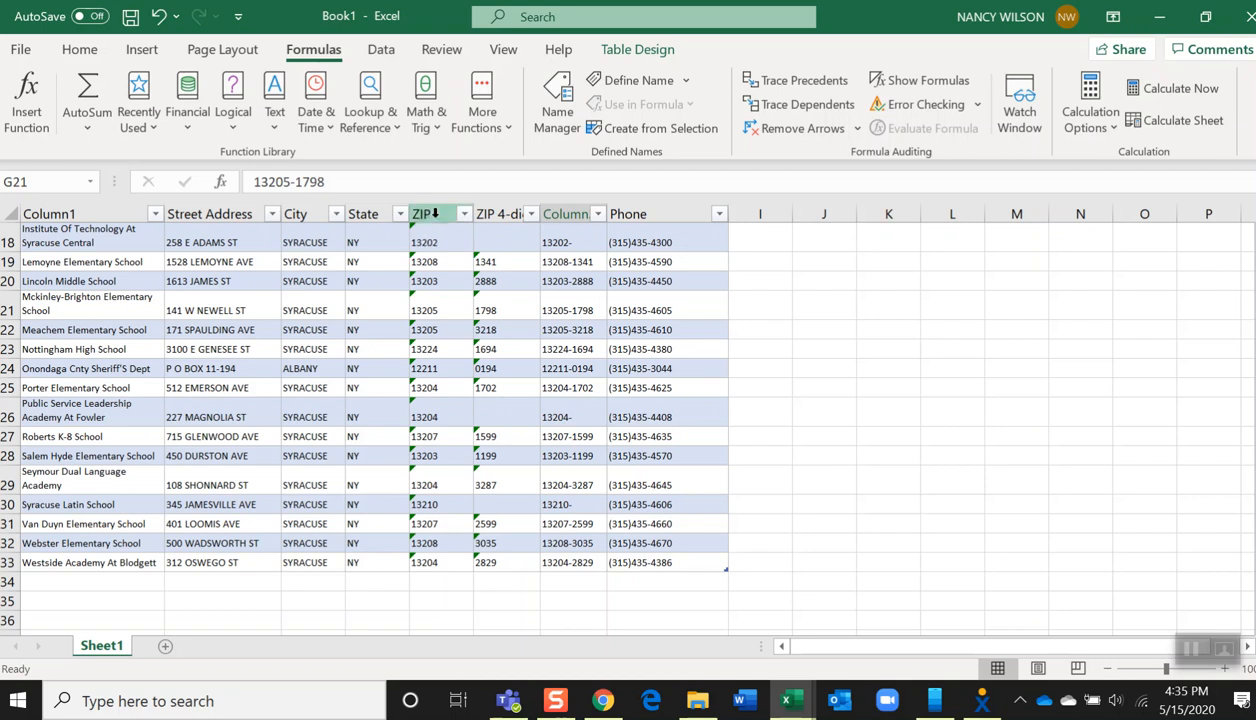
Delete the original ZIP and ZIP 4-digit columns from the table
left_click_drag(428, 213, 513, 212)
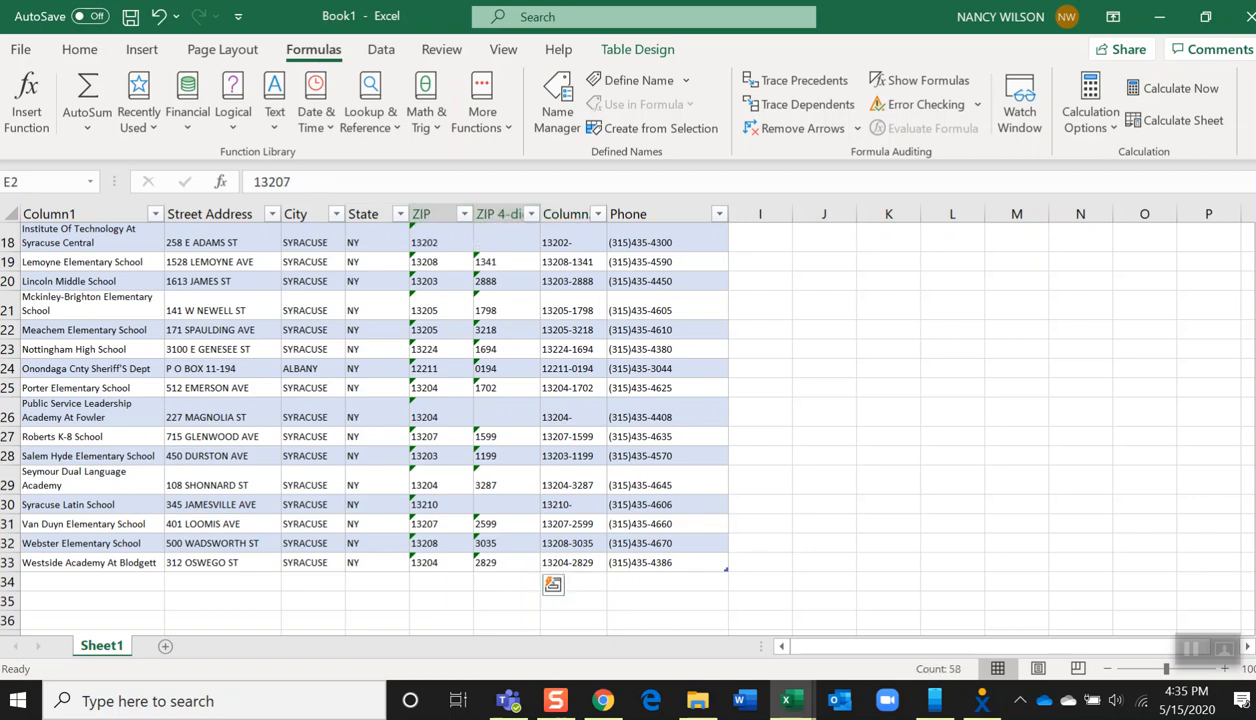
scroll(725, 295, "up", 6)
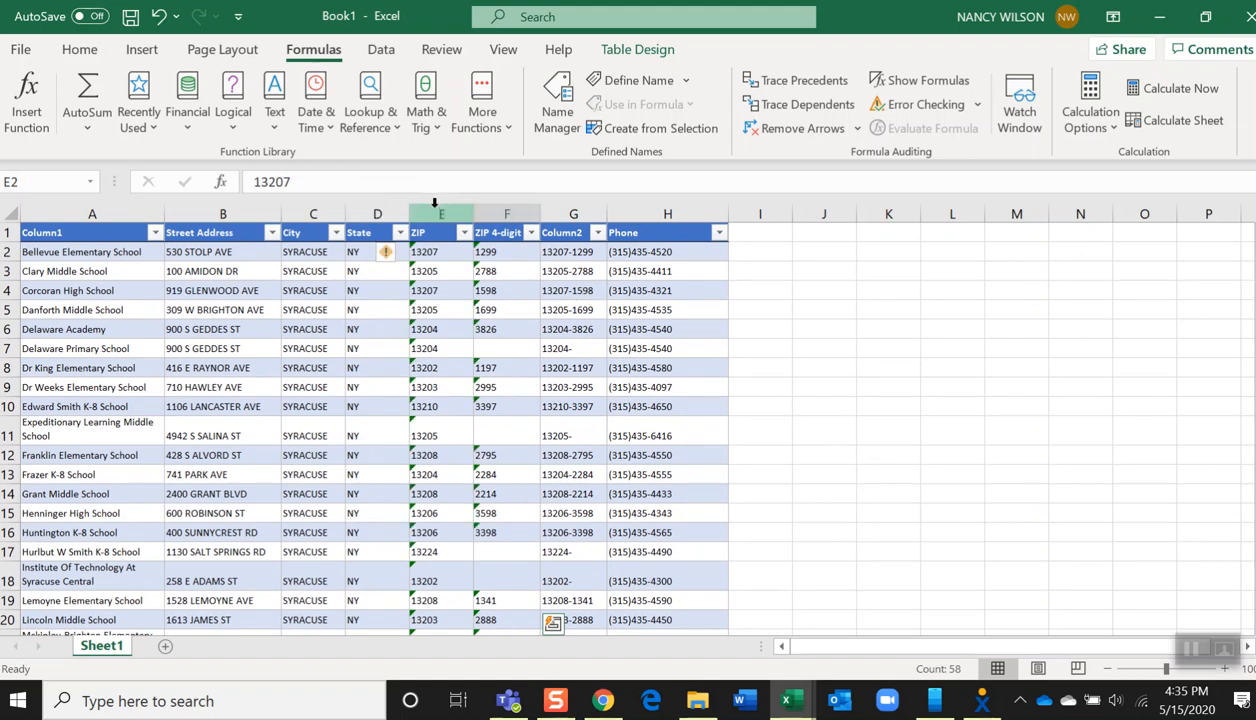
mouse_move(434, 204)
left_mouse_down()
mouse_move(505, 210)
mouse_move(457, 211)
left_mouse_up()
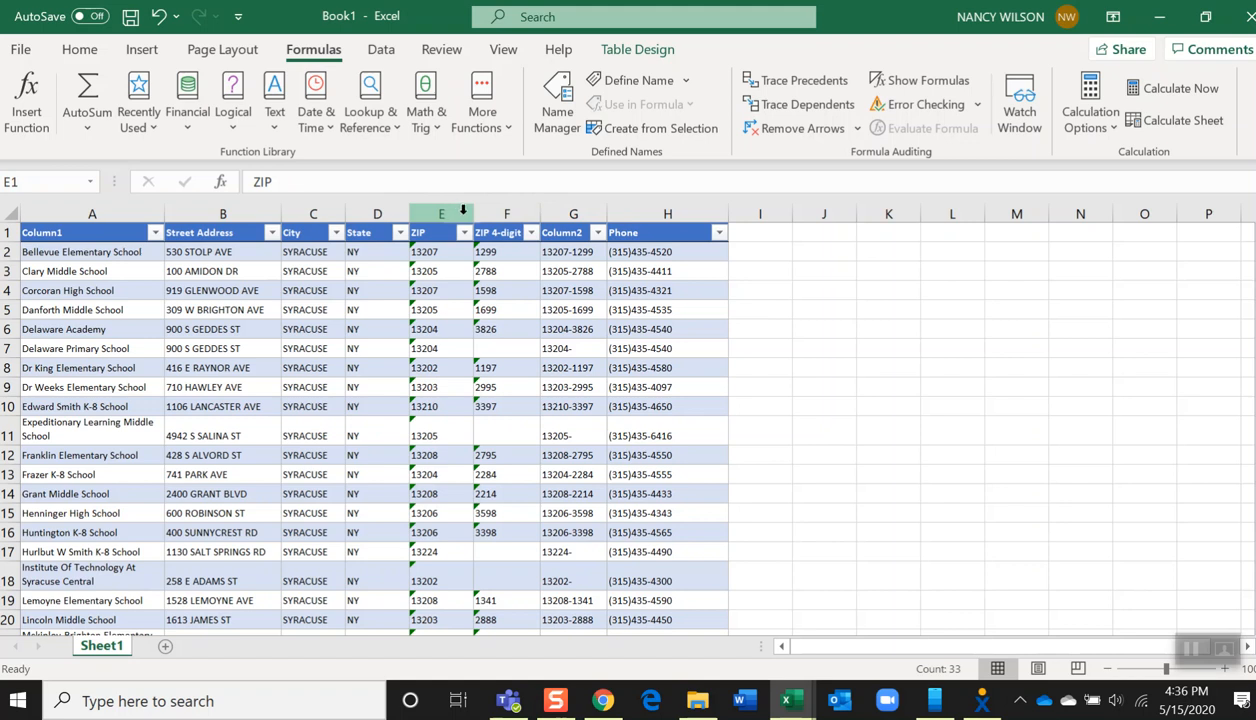
right_click(457, 212)
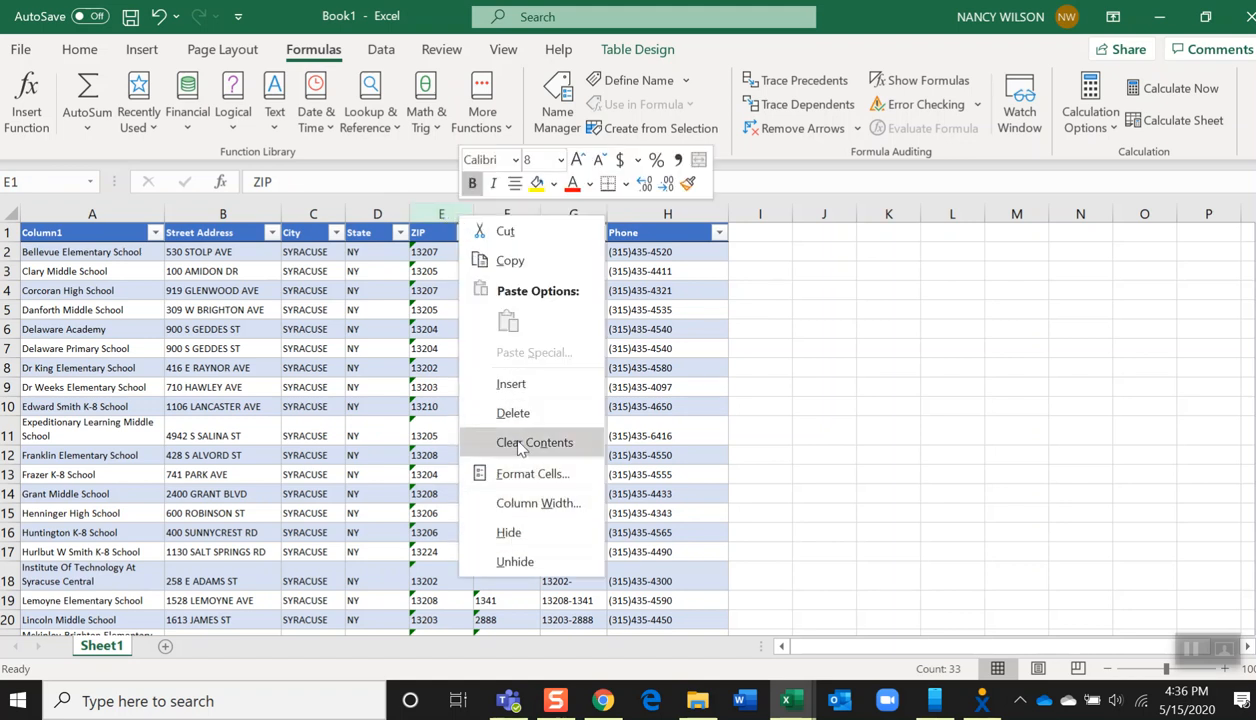
left_click(513, 413)
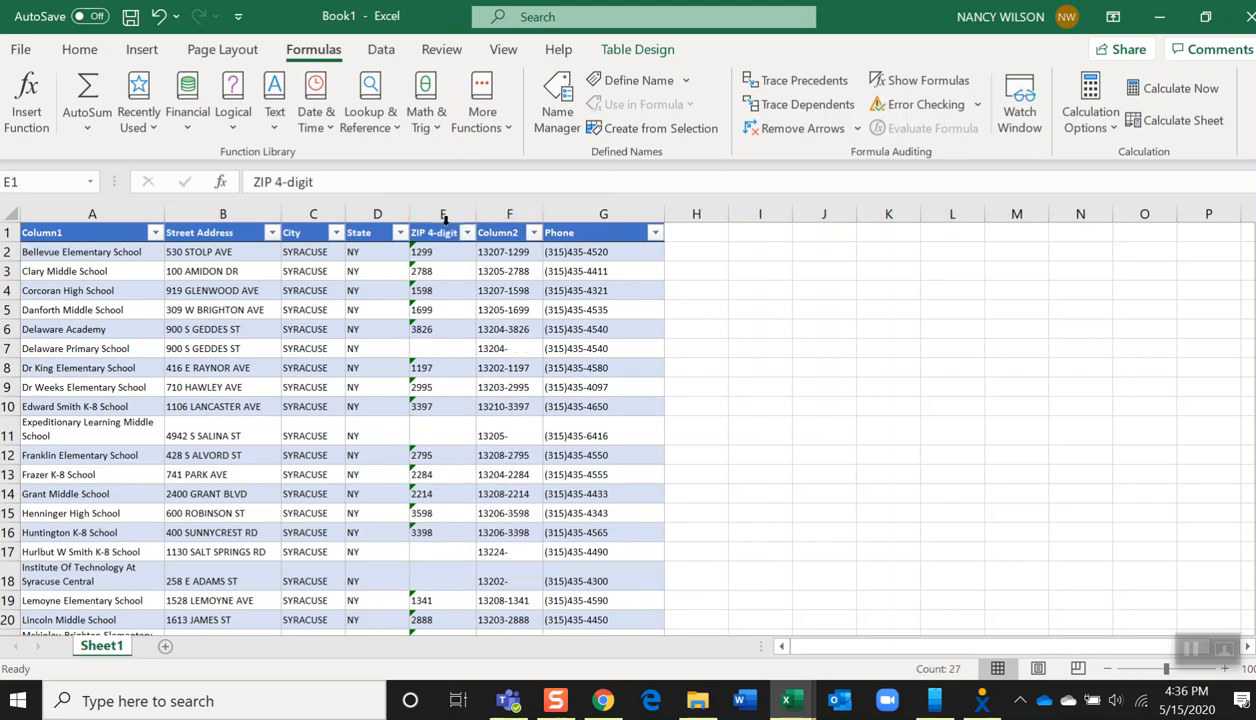
right_click(475, 218)
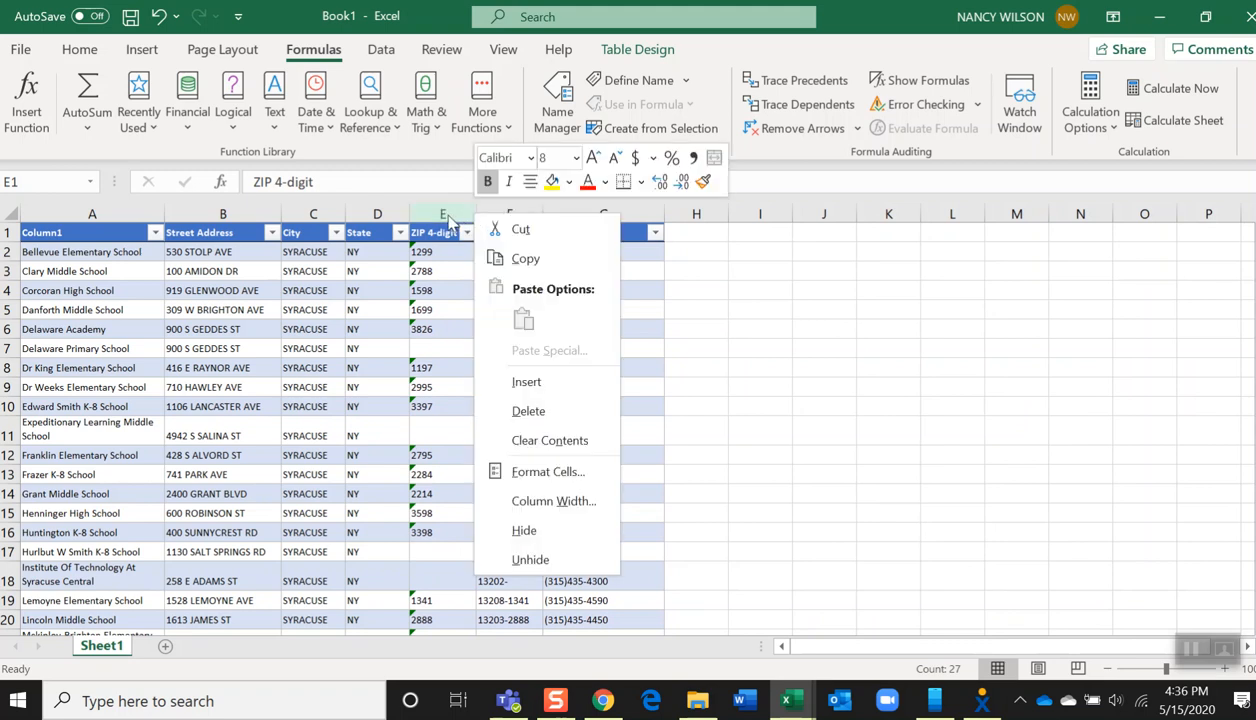
right_click(452, 222)
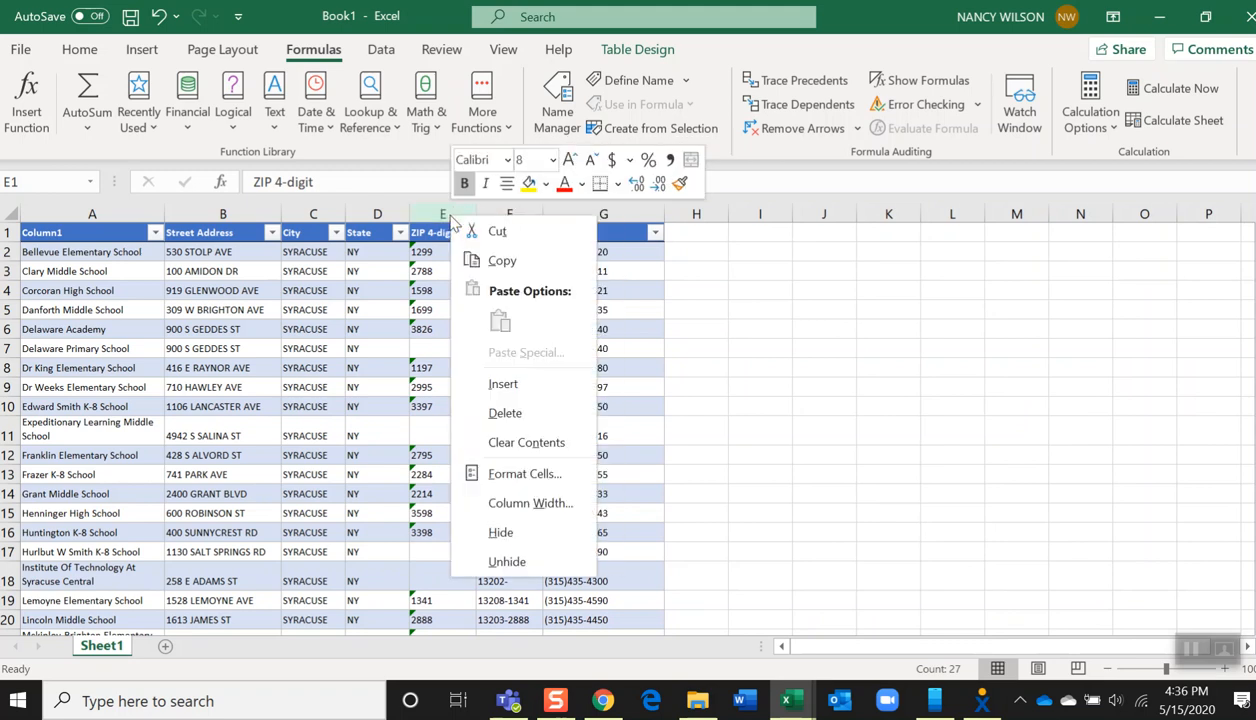
left_click(505, 412)
left_click(417, 303)
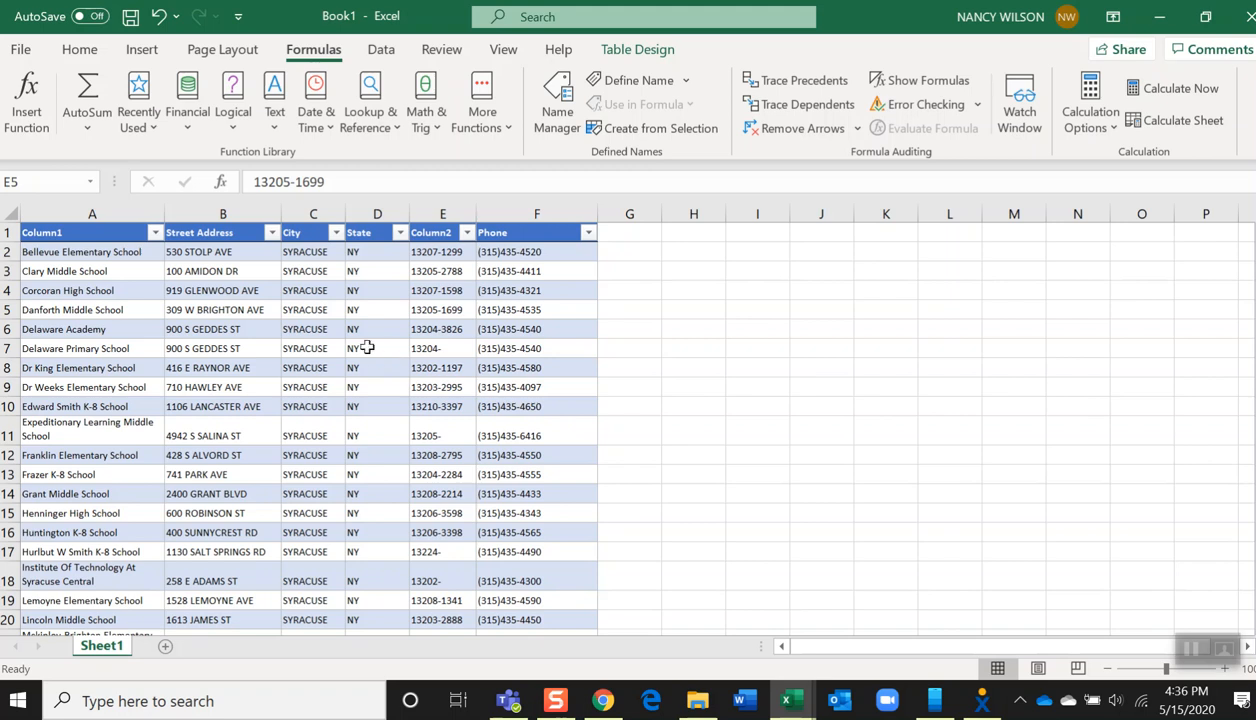
Widen the school name column so full names fit on one line
left_click_drag(166, 219, 251, 214)
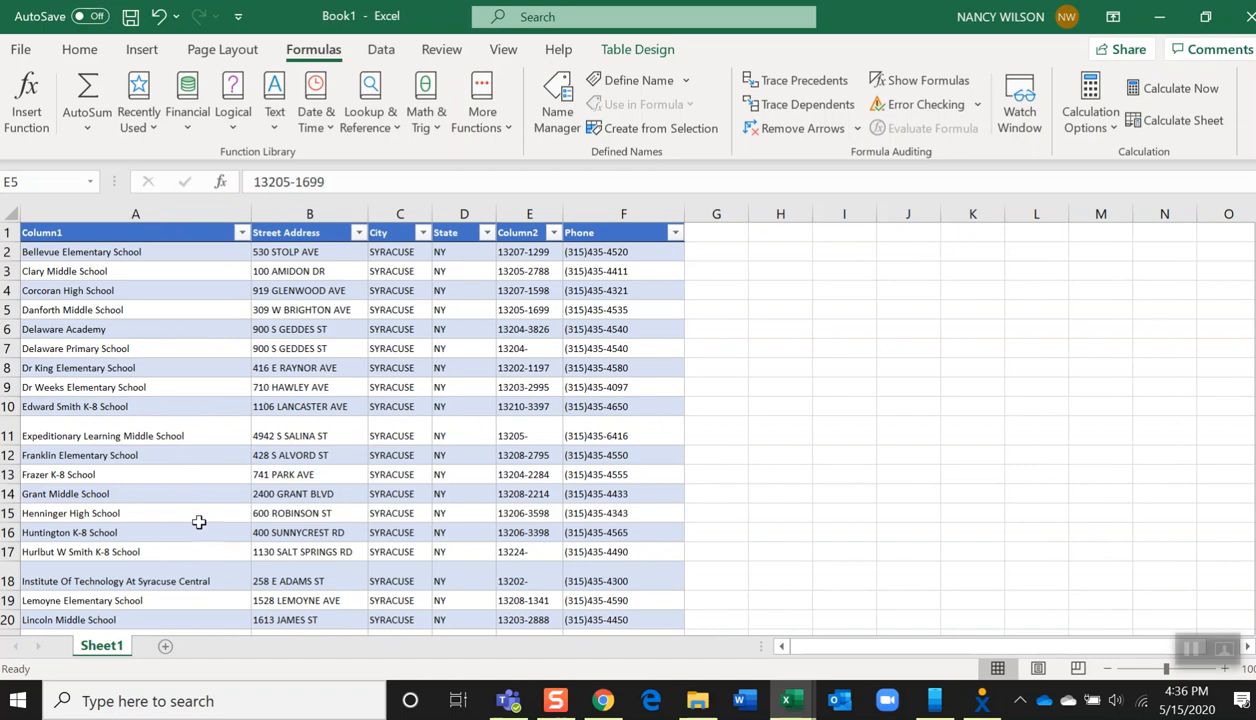
left_click(58, 232)
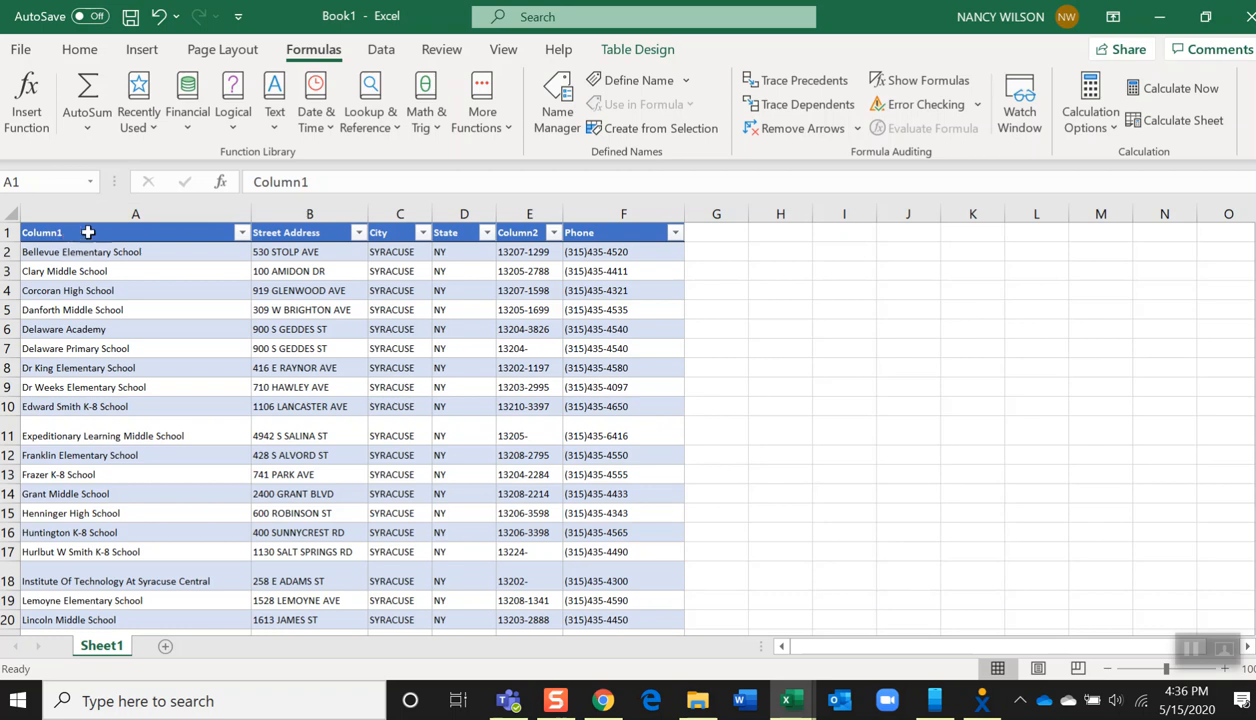
right_click(77, 232)
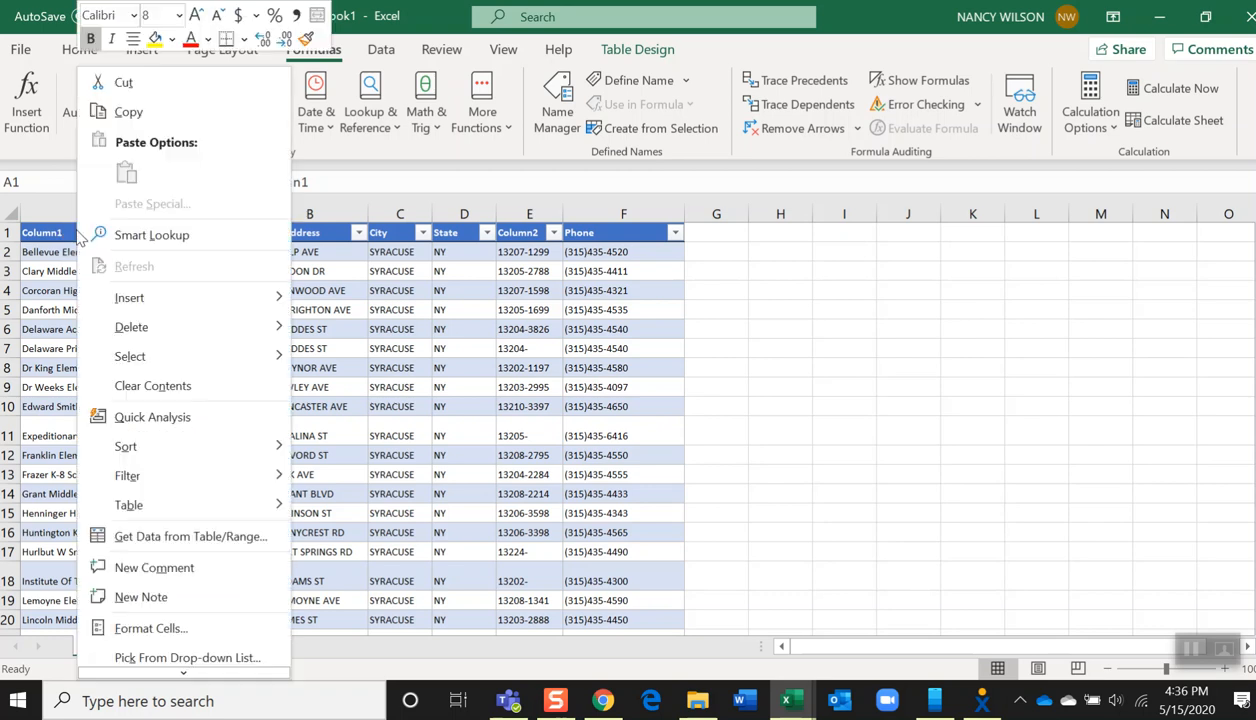
left_click(57, 236)
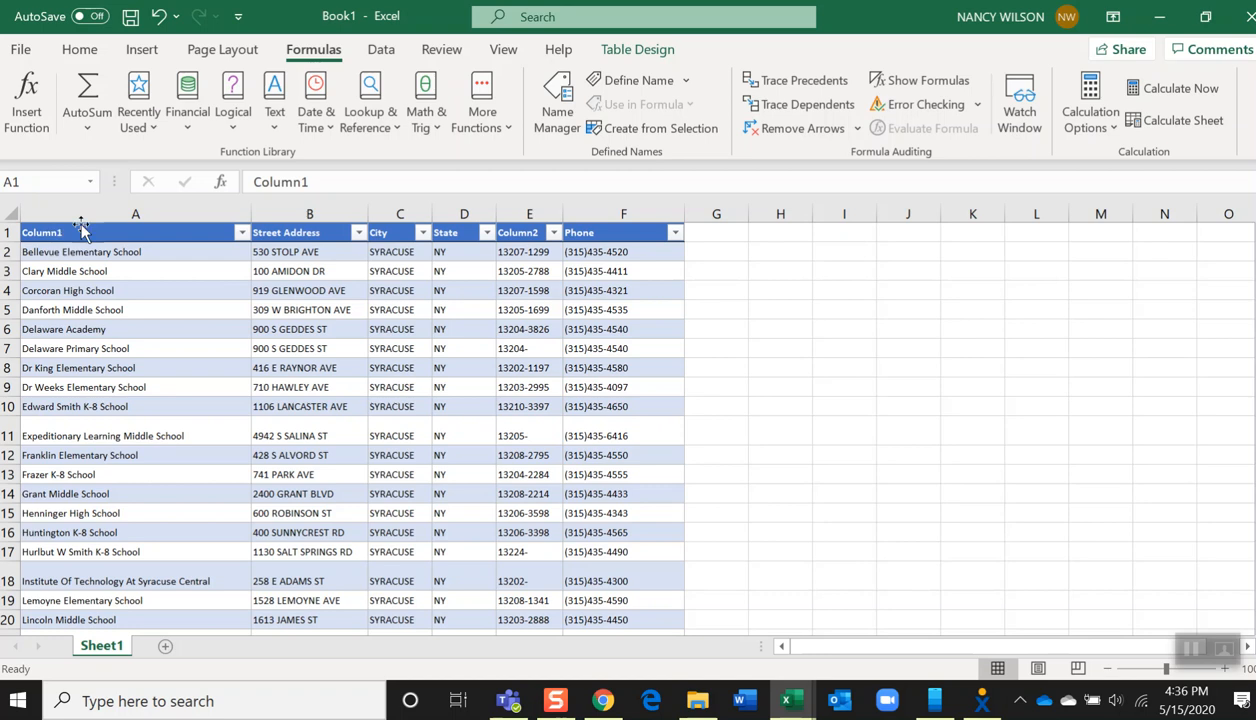
Rename the Column2 header as Zip Code
left_click(524, 234)
left_click(524, 237)
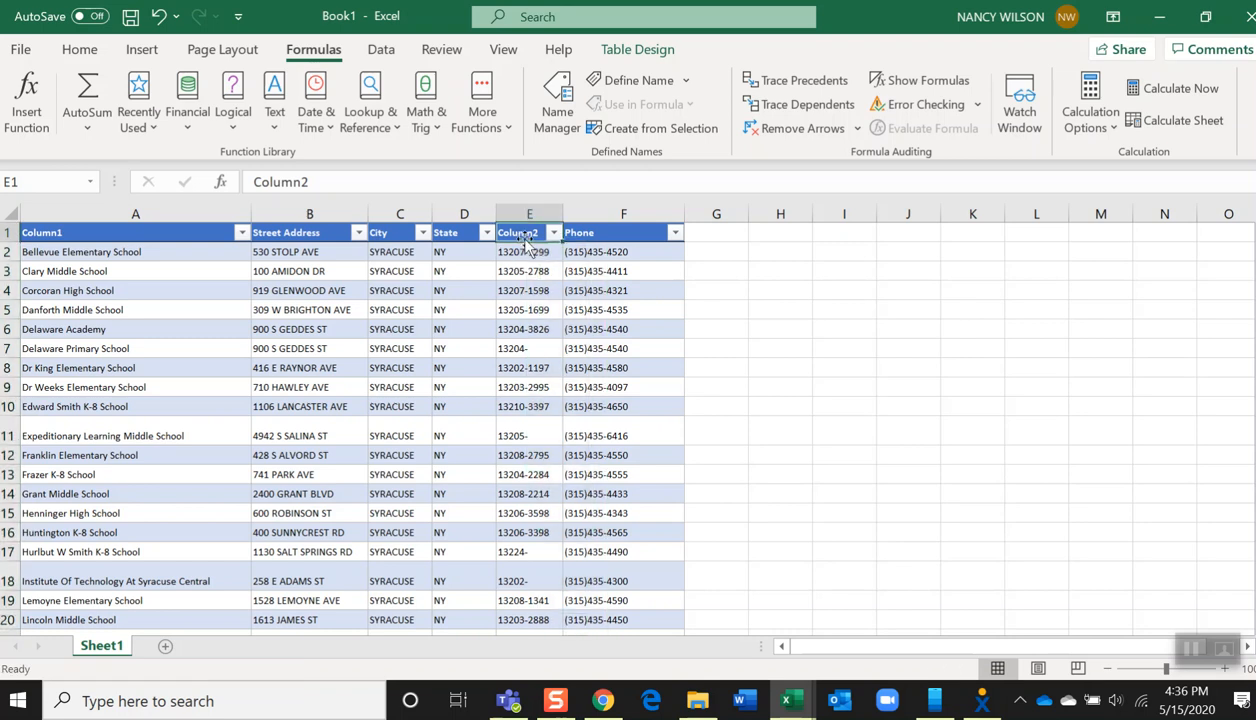
type("Zip Code")
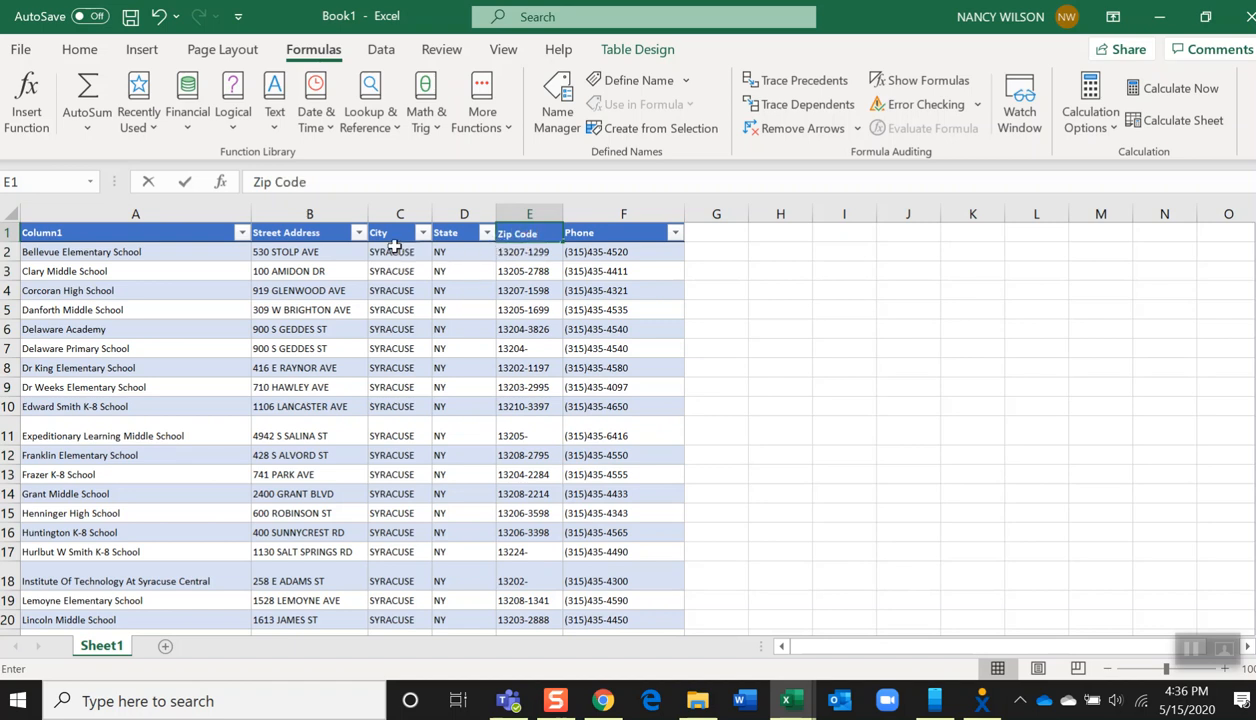
Rename the Column1 header as Location
left_click(36, 231)
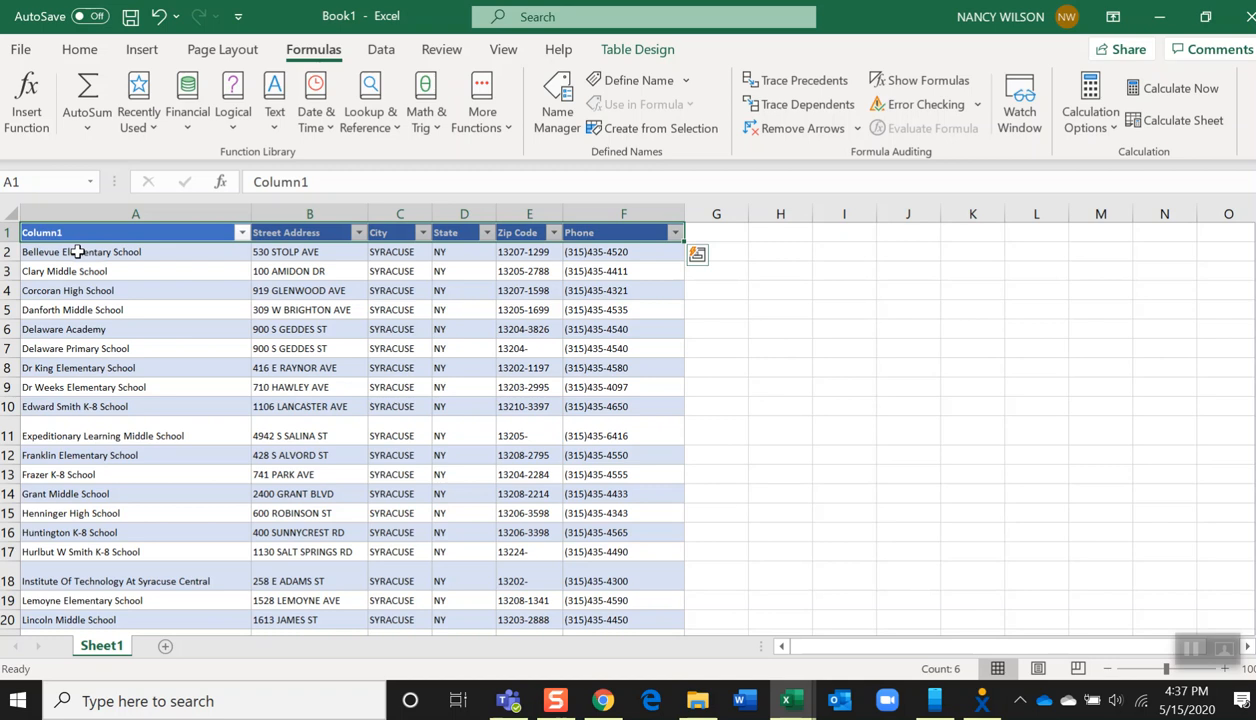
type("S")
type("Location")
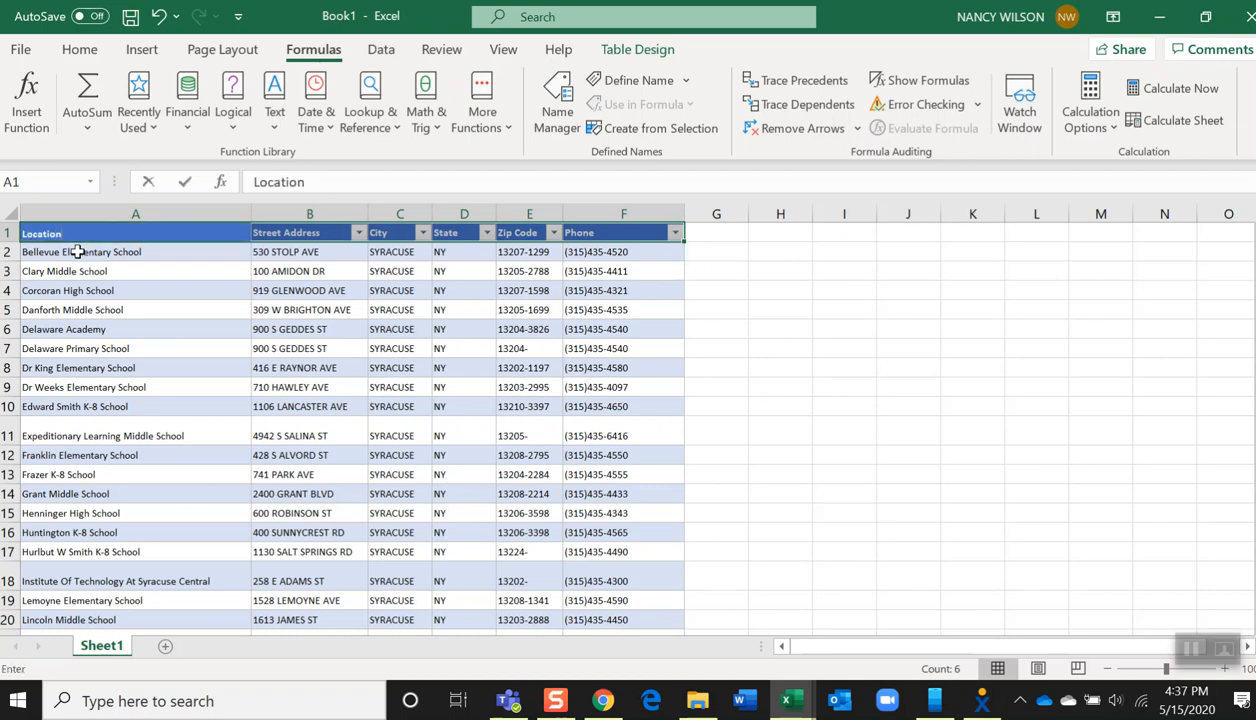
left_click(110, 312)
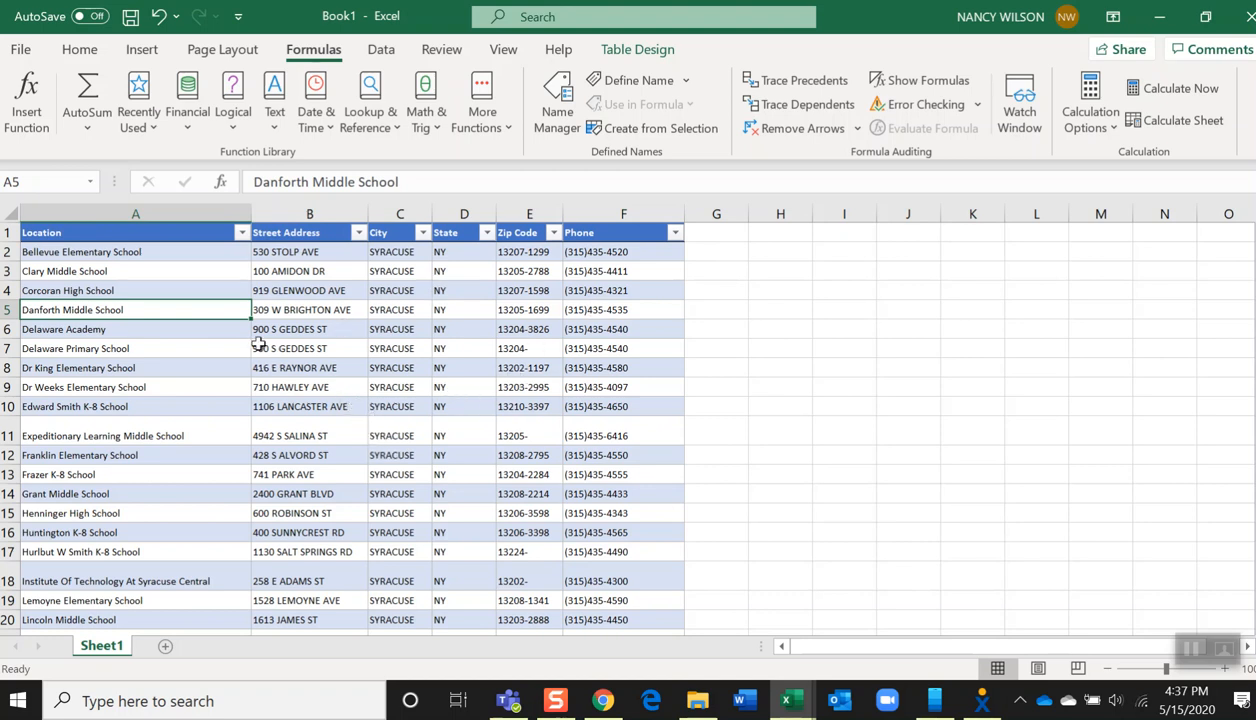
Open Save As with folder browsing and choose the OneDrive Personal Desktop folder
left_click(21, 50)
left_click(55, 319)
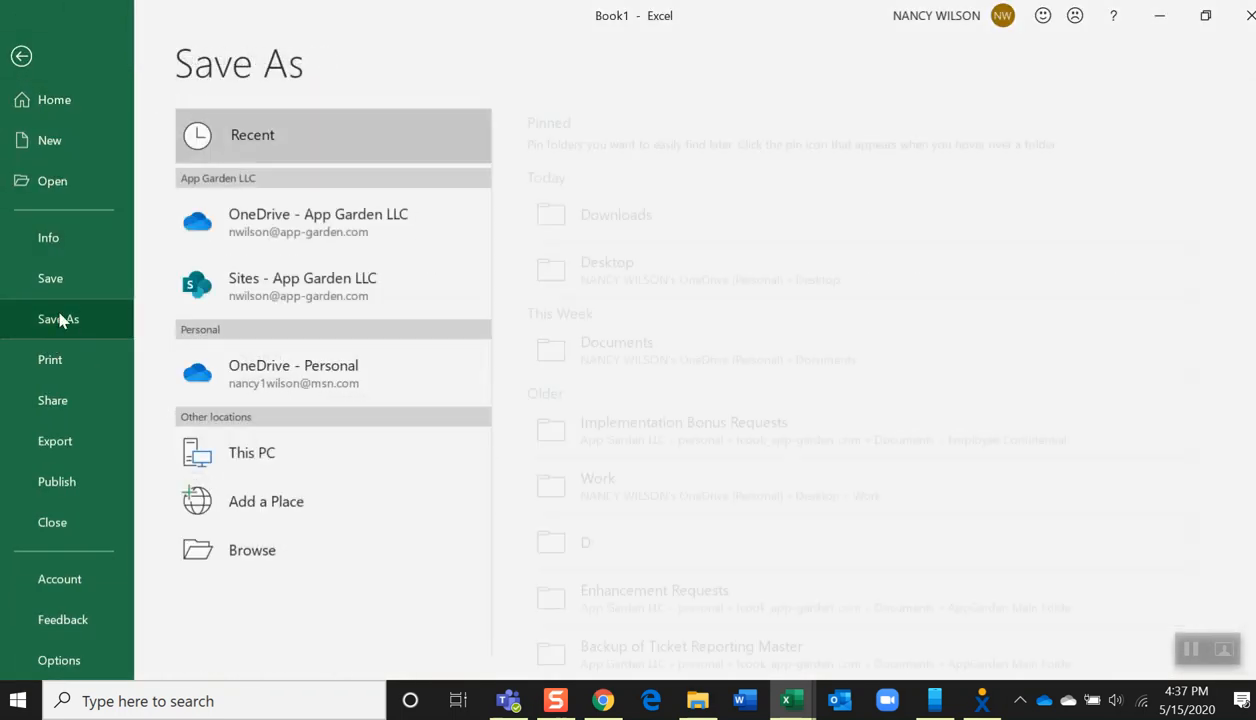
left_click(258, 560)
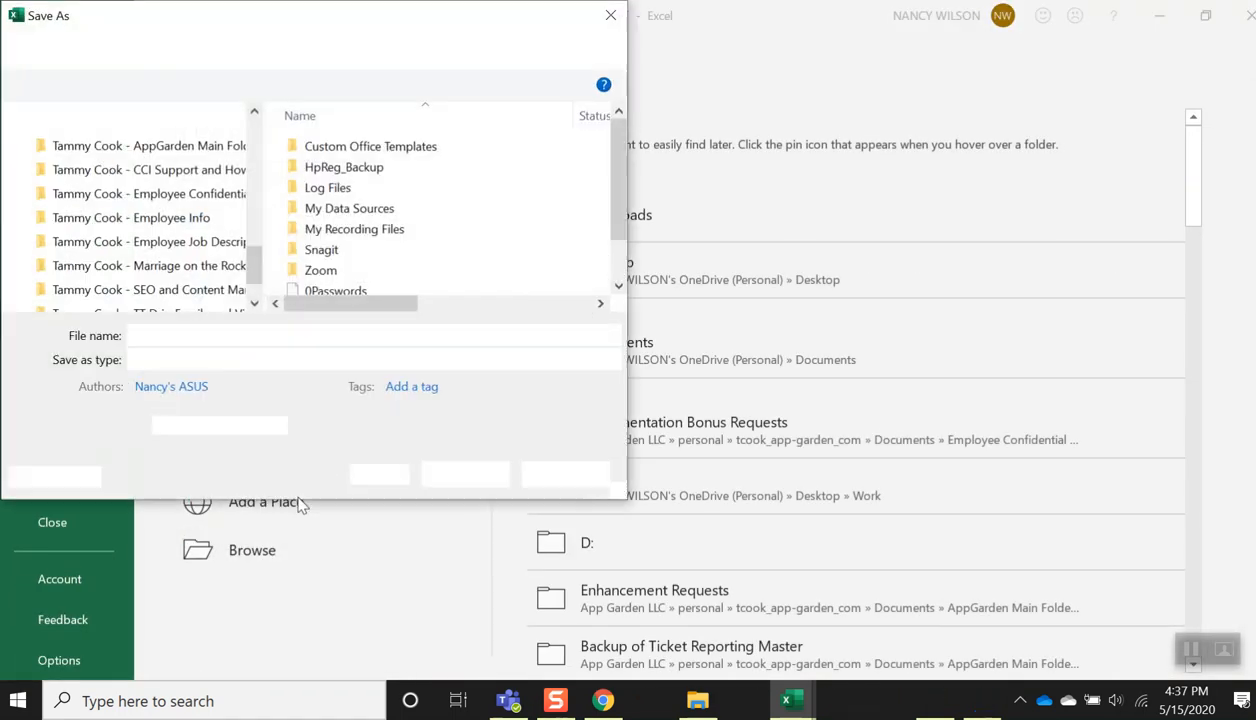
left_click_drag(250, 256, 253, 226)
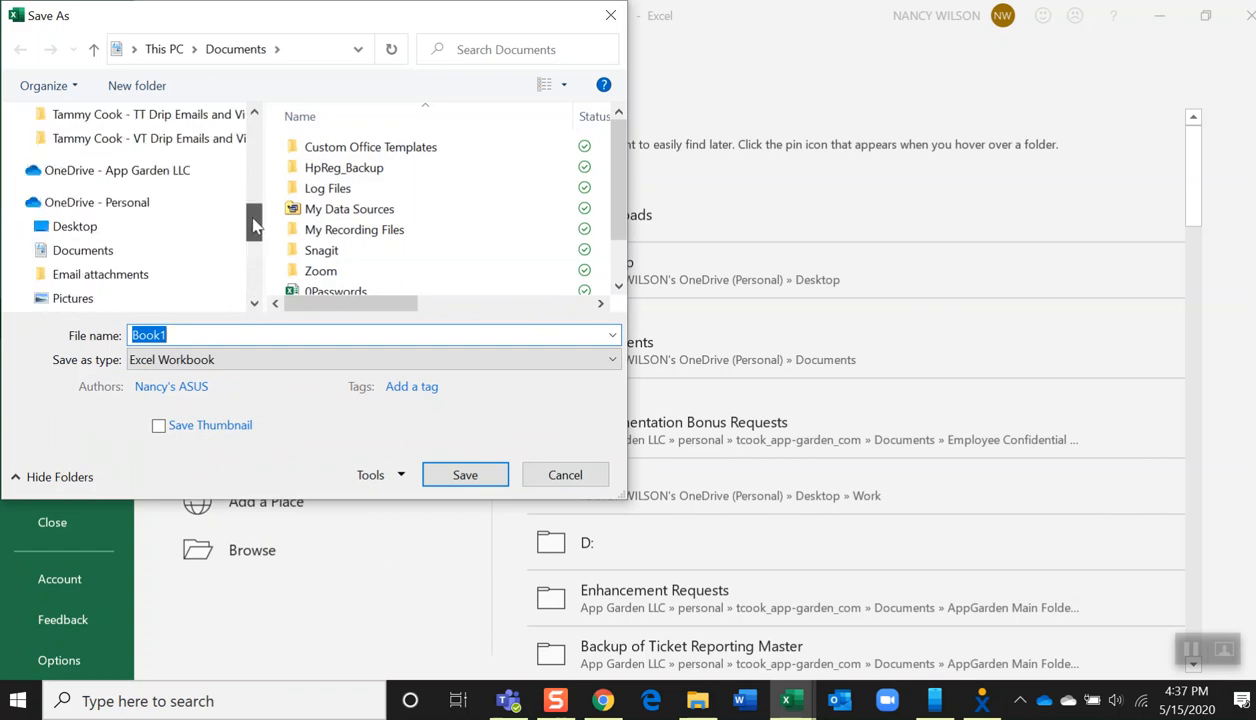
left_click(78, 230)
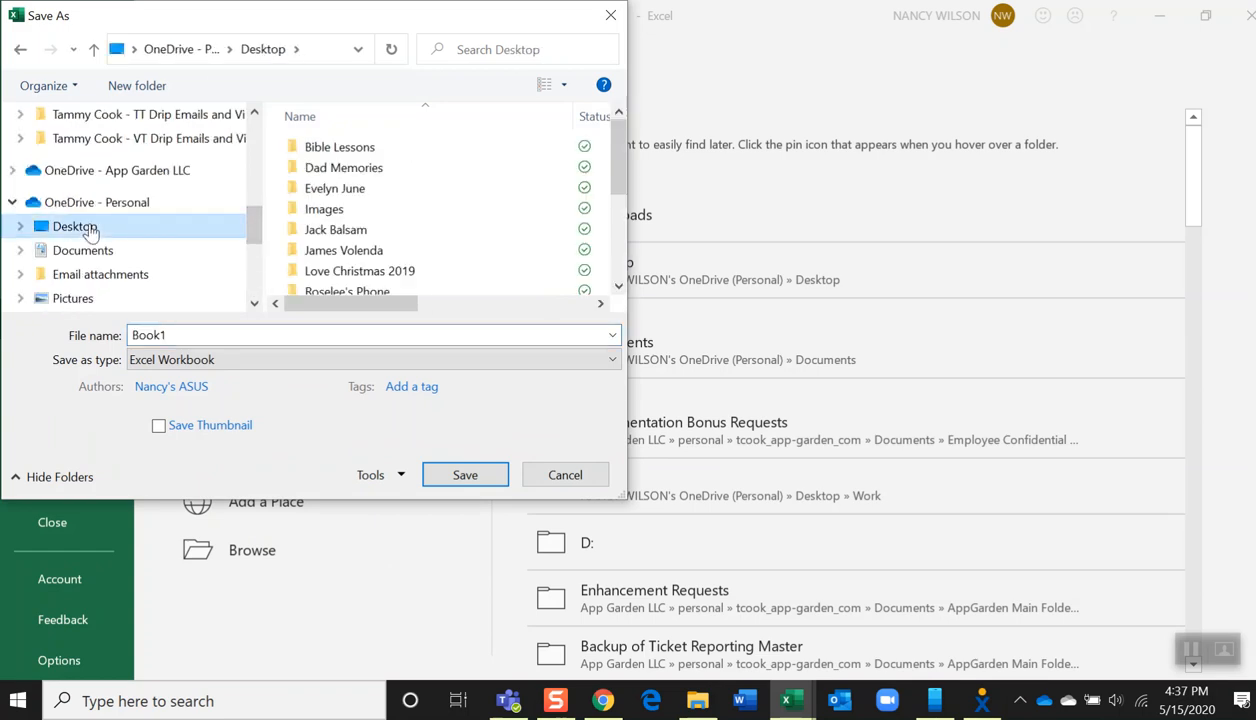
Save the workbook as Syracuse City Schools NY Excel Workbook, replacing the existing file
double_click(202, 336)
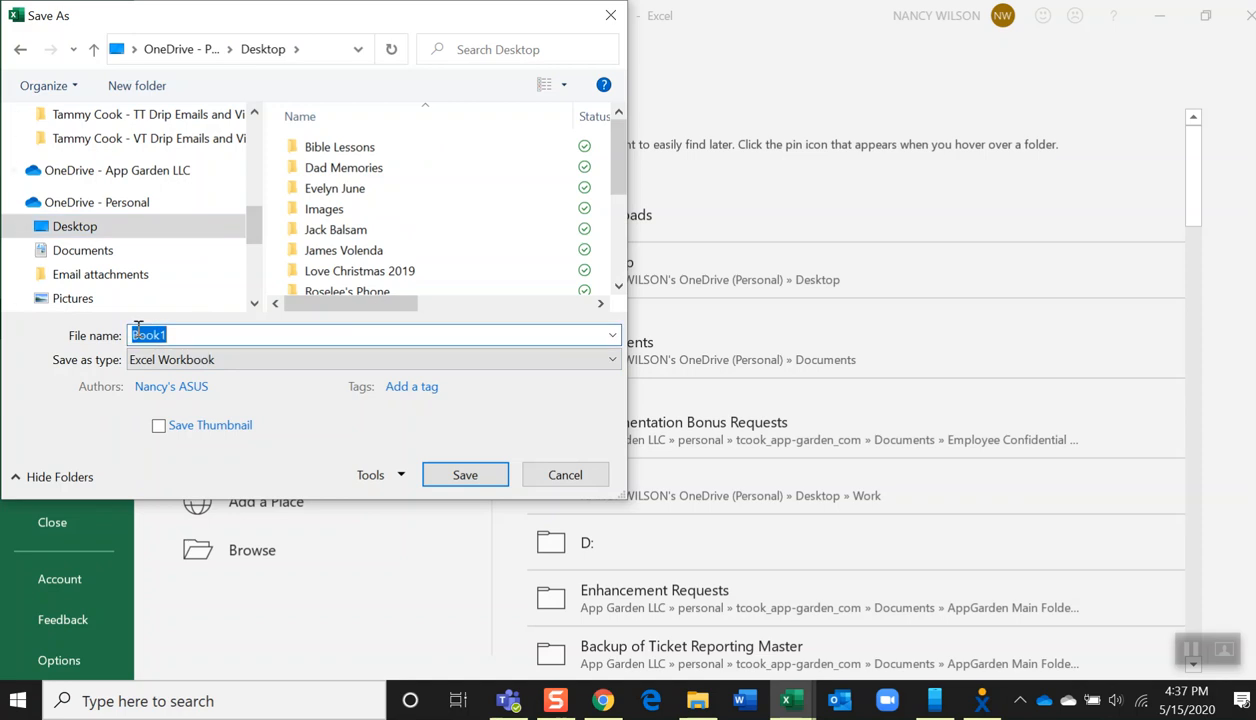
type("Syr")
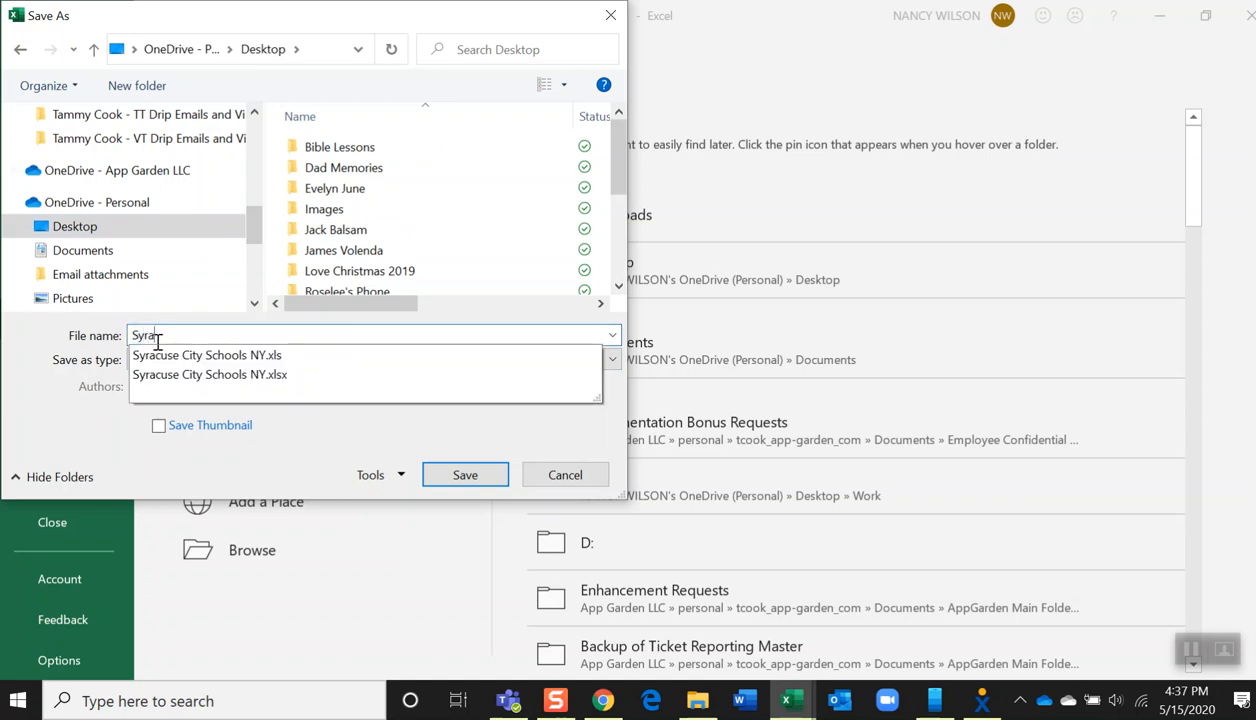
type("a")
left_click(214, 377)
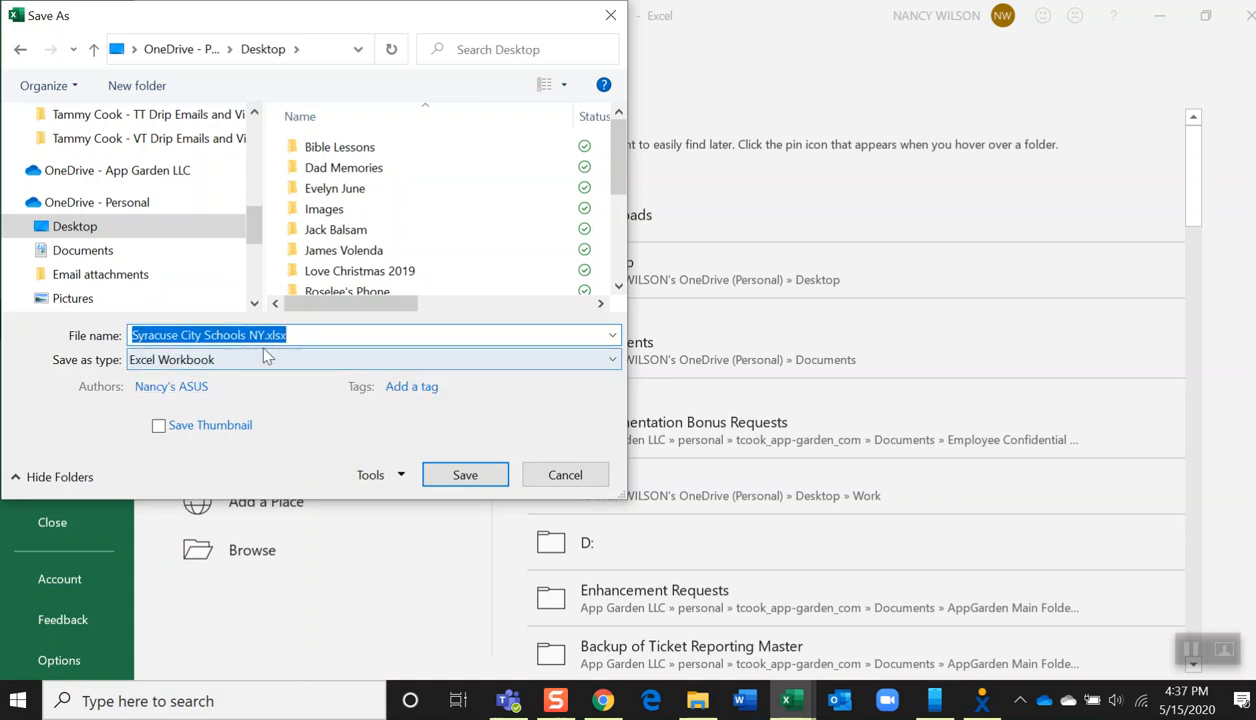
left_click(305, 335)
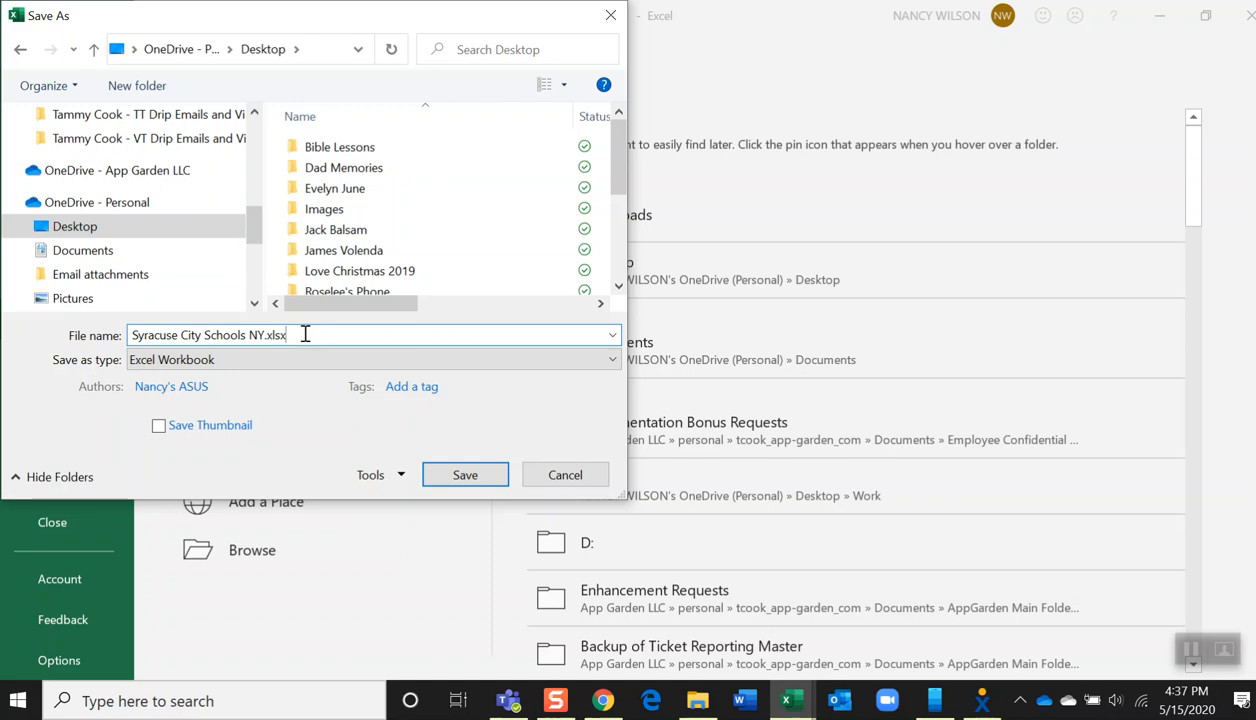
key("BackSpace")
key("BackSpace")
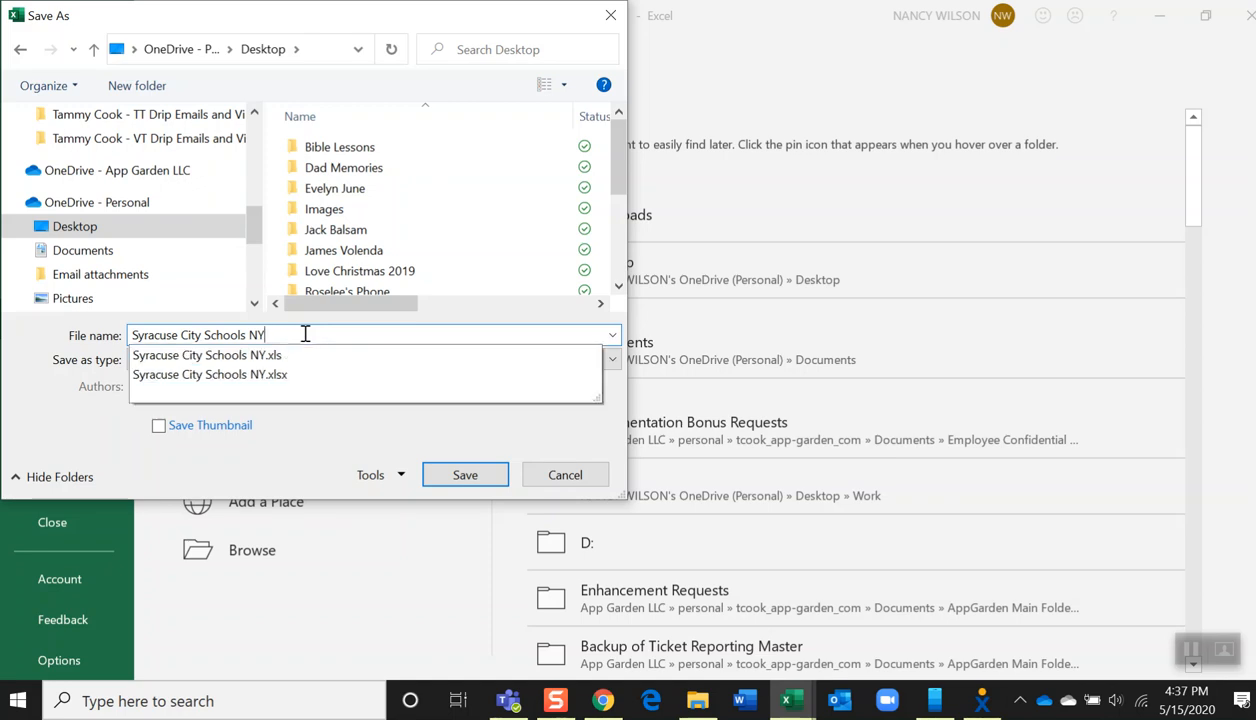
left_click(318, 422)
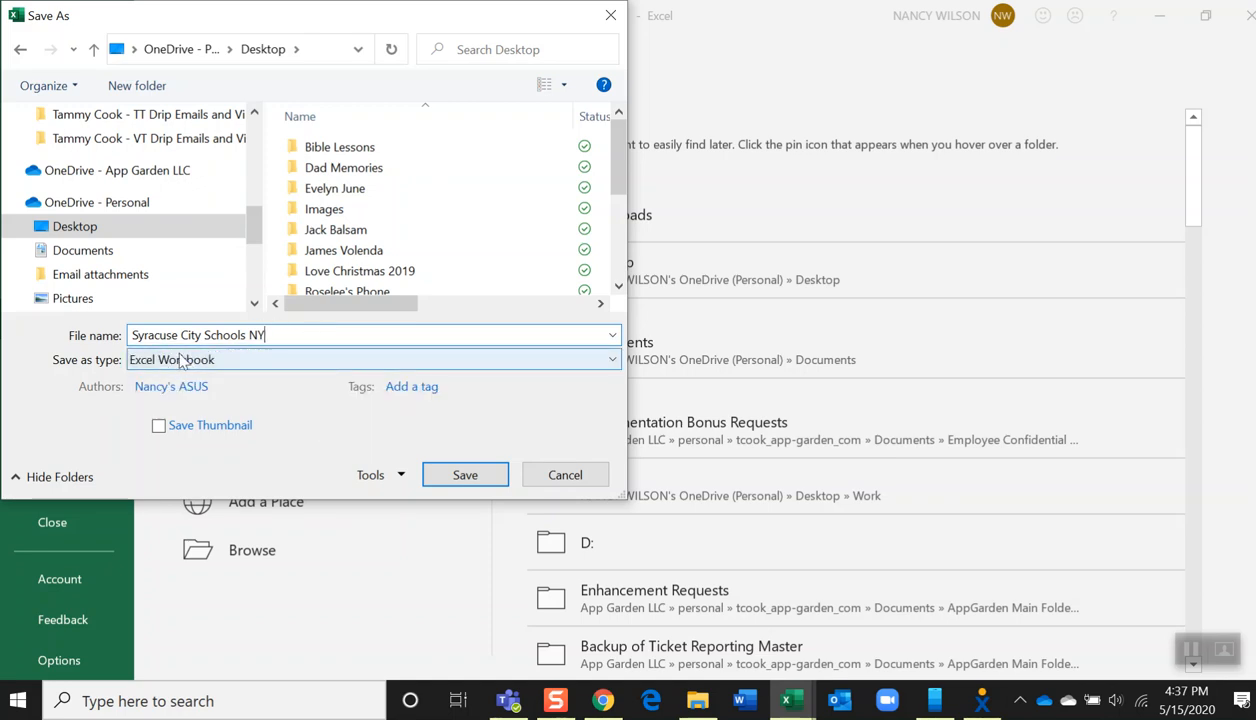
left_click(465, 477)
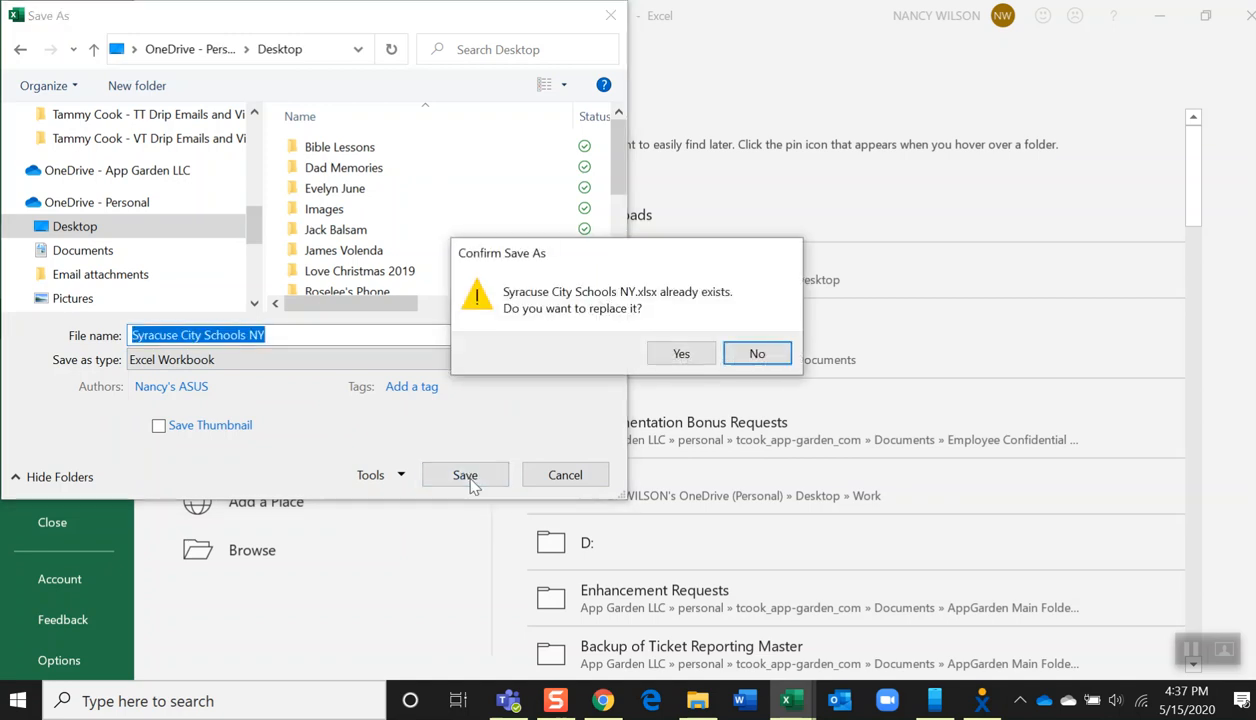
left_click(680, 355)
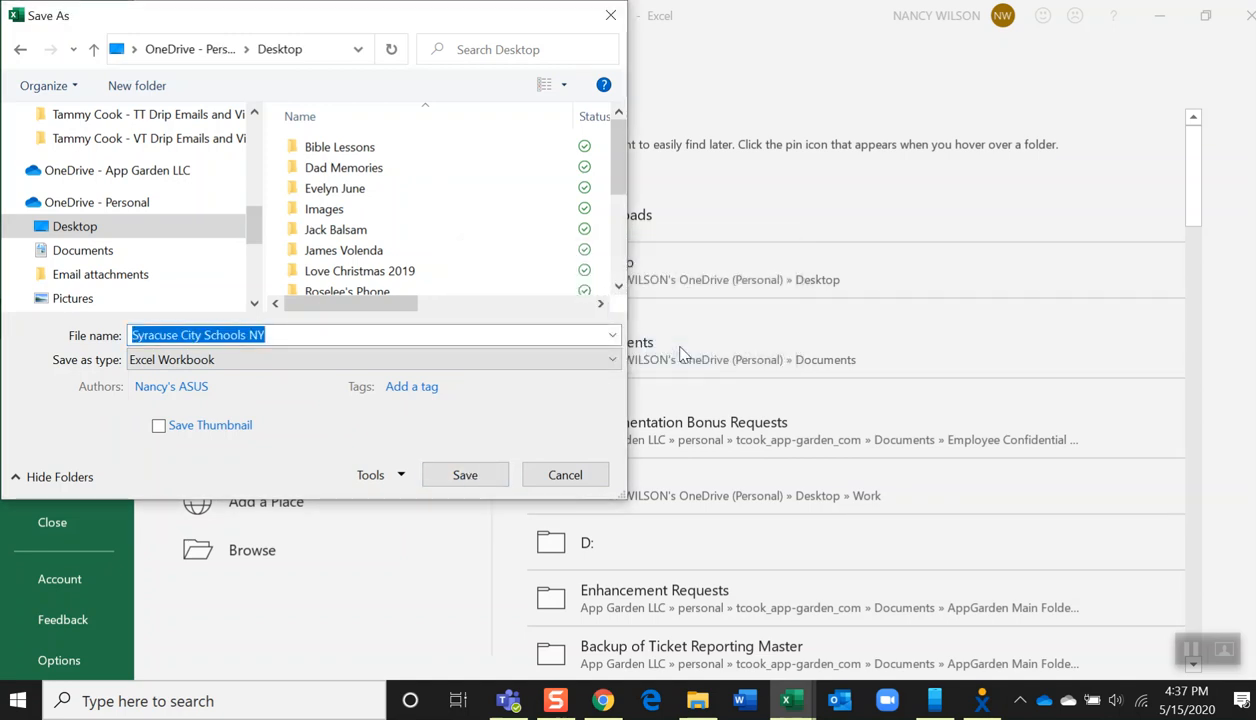